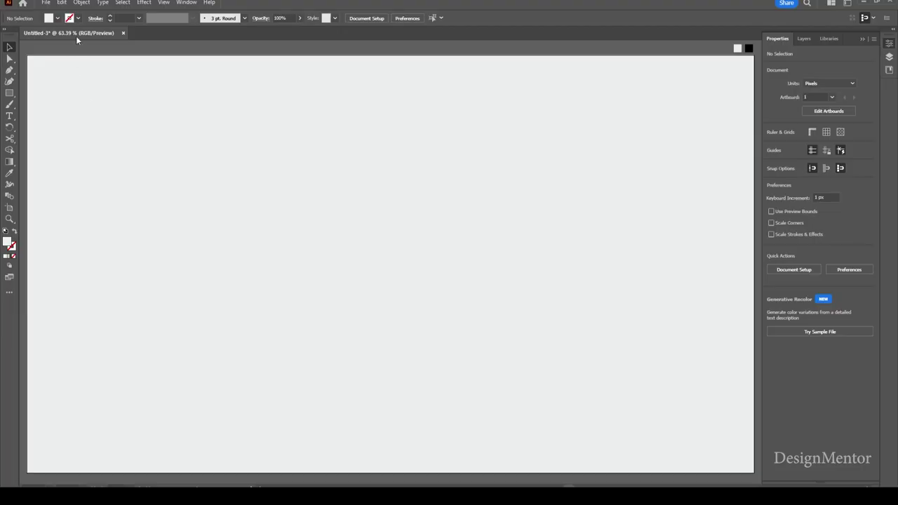
# - Set the stroke colour to black and the fill to None
pyautogui.click(78, 17)
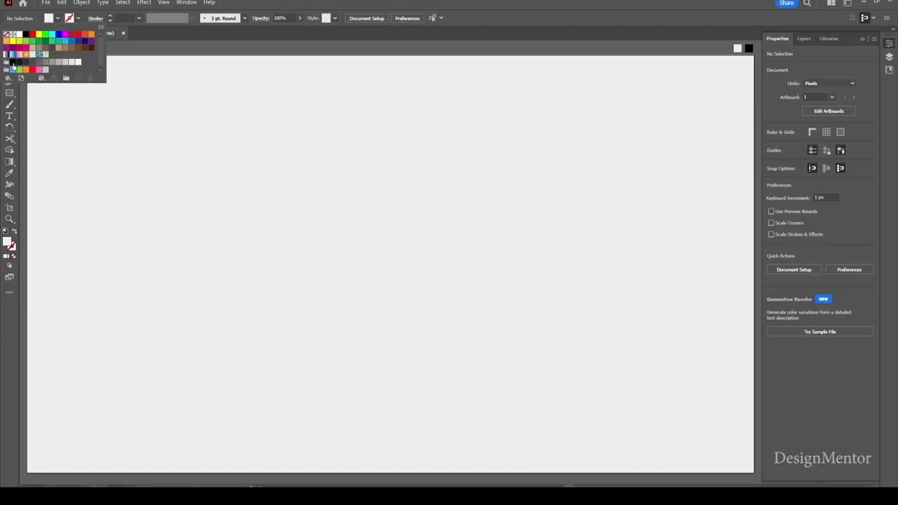
pyautogui.click(12, 65)
pyautogui.click(57, 18)
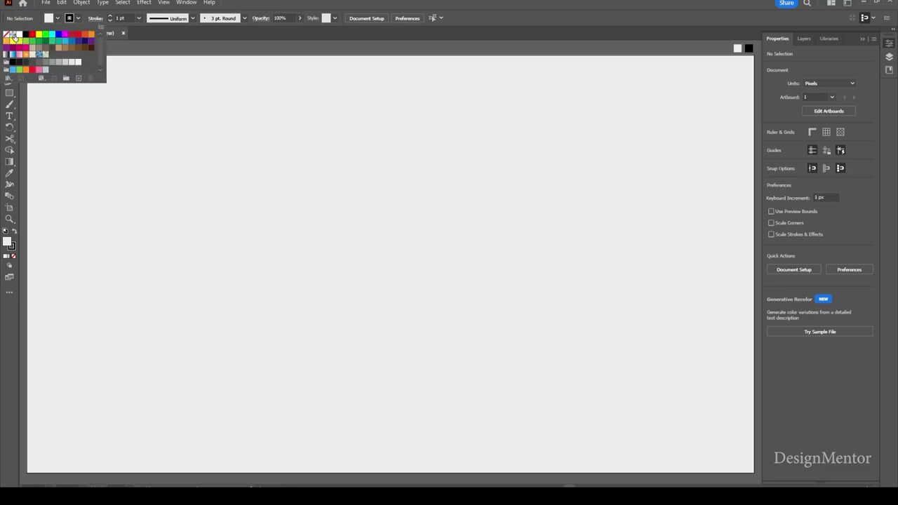
pyautogui.click(8, 35)
# - Draw a 300 × 400 px ellipse with the Ellipse Tool
pyautogui.click(10, 92)
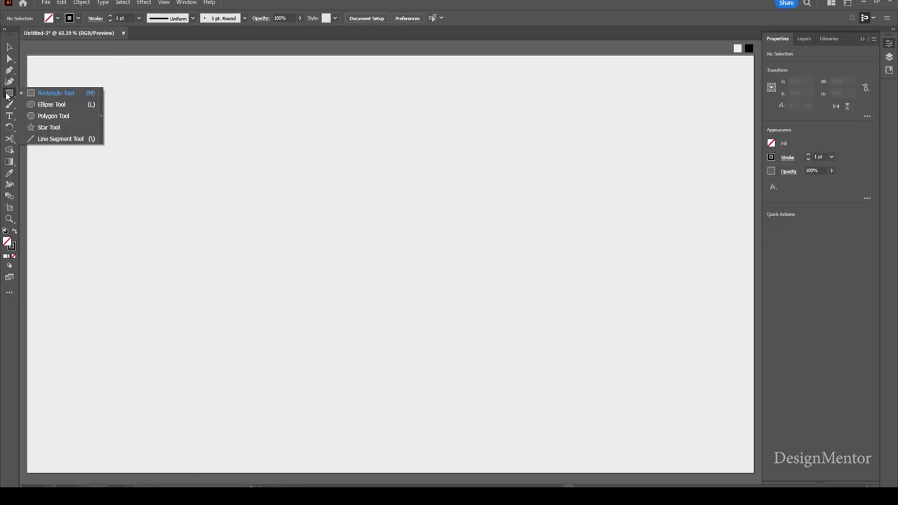
pyautogui.click(51, 104)
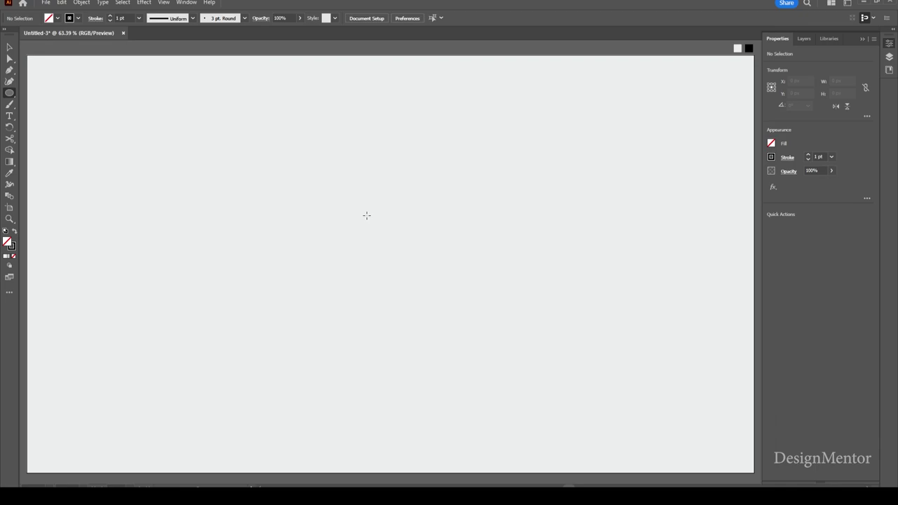
pyautogui.click(366, 215)
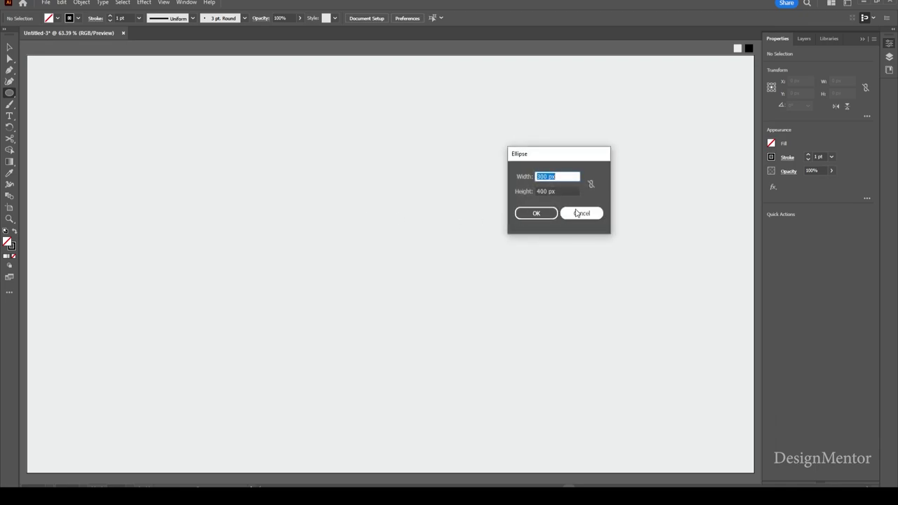
pyautogui.write('300')
pyautogui.press('Tab')
pyautogui.write('400')
pyautogui.press('Return')
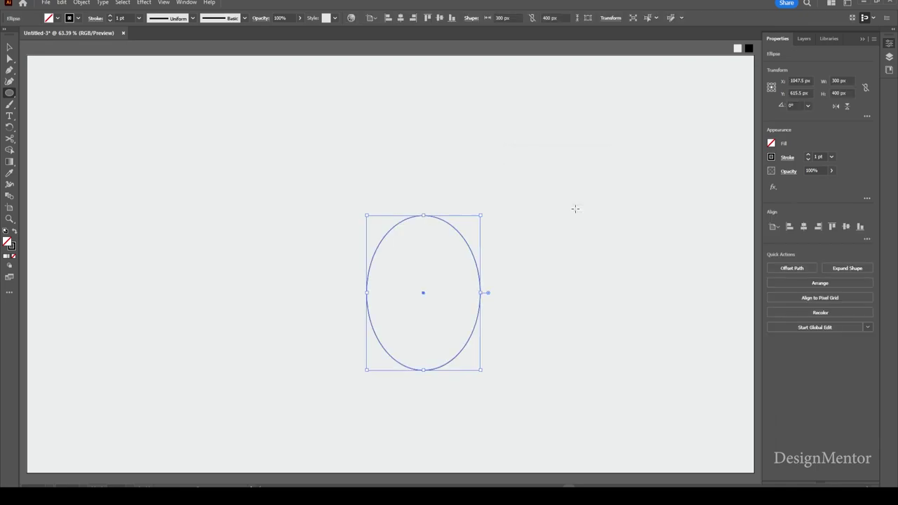
# - Centre the ellipse horizontally and vertically on the artboard, then deselect it
pyautogui.click(803, 226)
pyautogui.click(847, 226)
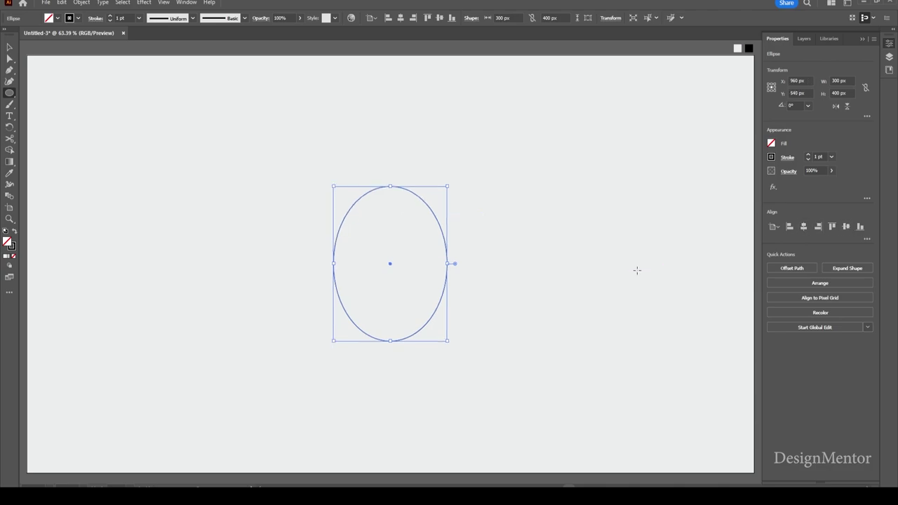
pyautogui.press('v')
pyautogui.click(597, 254)
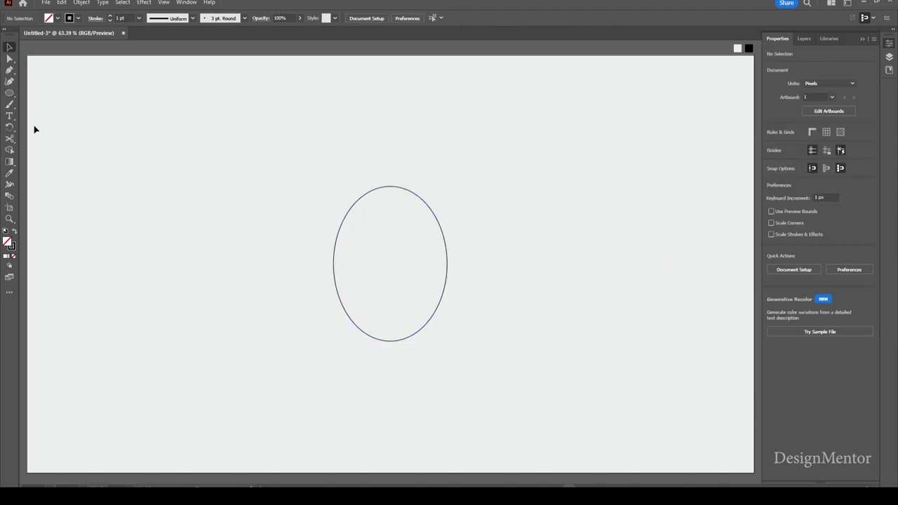
# - Draw a second ellipse sized 330 × 250 px
pyautogui.click(9, 93)
pyautogui.click(391, 258)
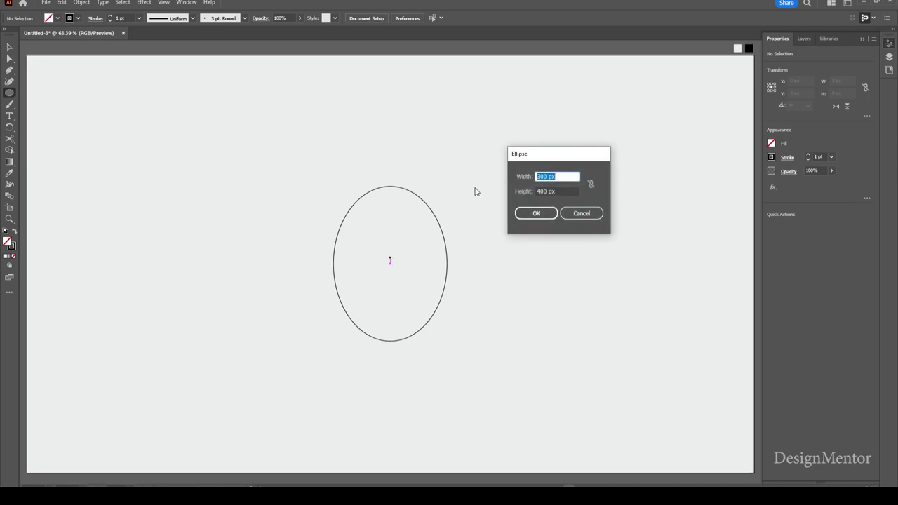
pyautogui.write('330')
pyautogui.press('Tab')
pyautogui.write('2')
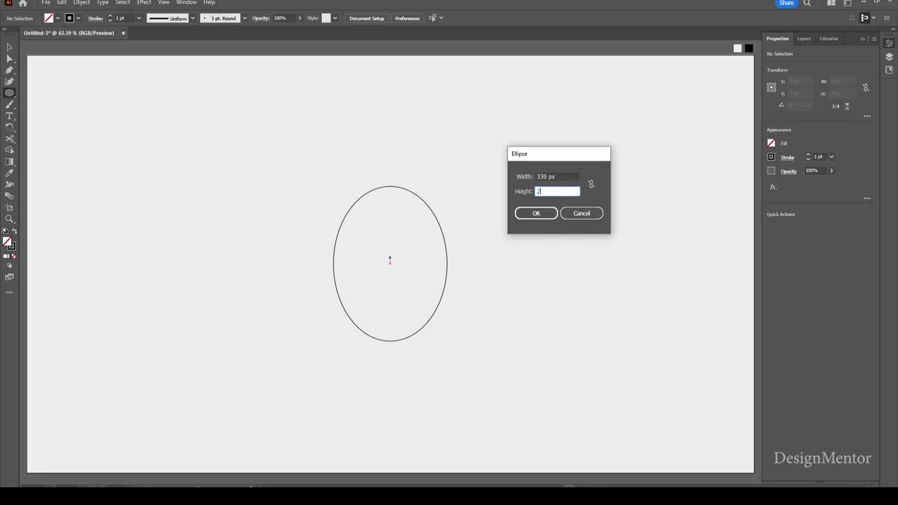
pyautogui.press('Return')
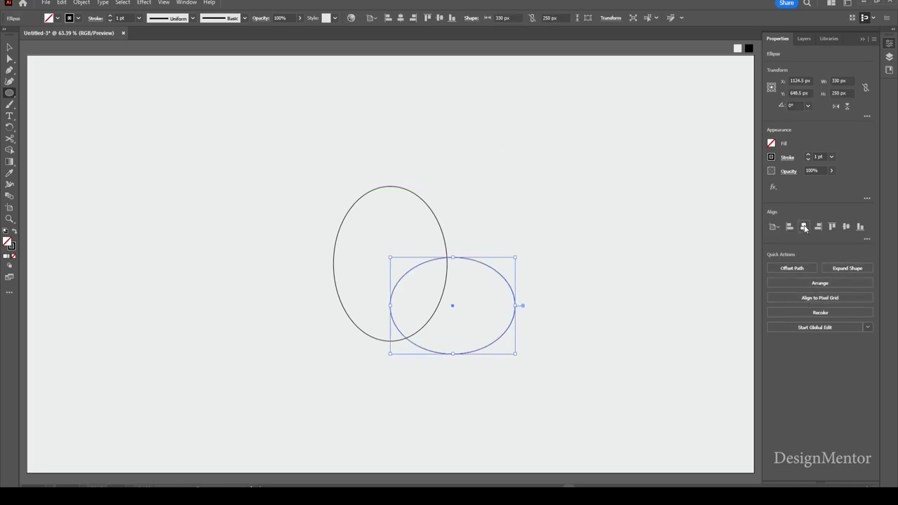
# - Centre the wide ellipse on the artboard and nudge it down over the tall ellipse's lower part
pyautogui.click(804, 227)
pyautogui.click(847, 228)
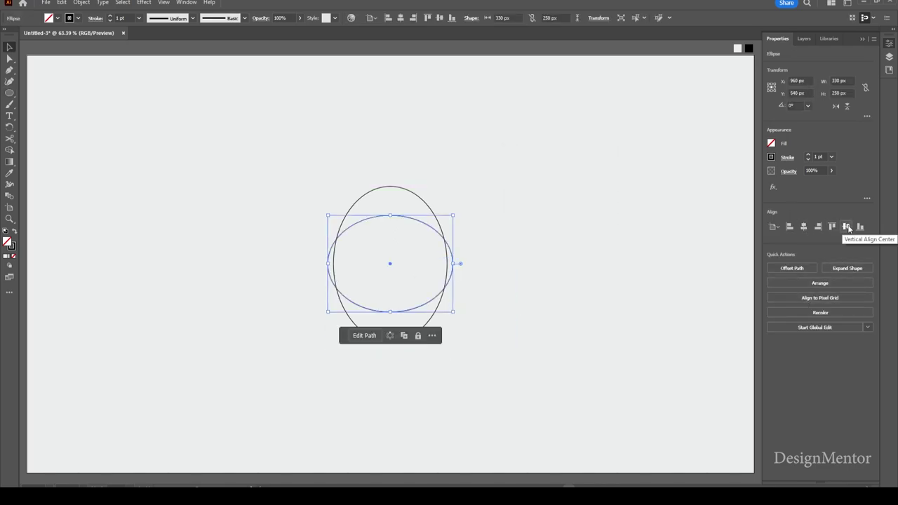
pyautogui.press('Down')
pyautogui.press('Down')
pyautogui.press('Down')
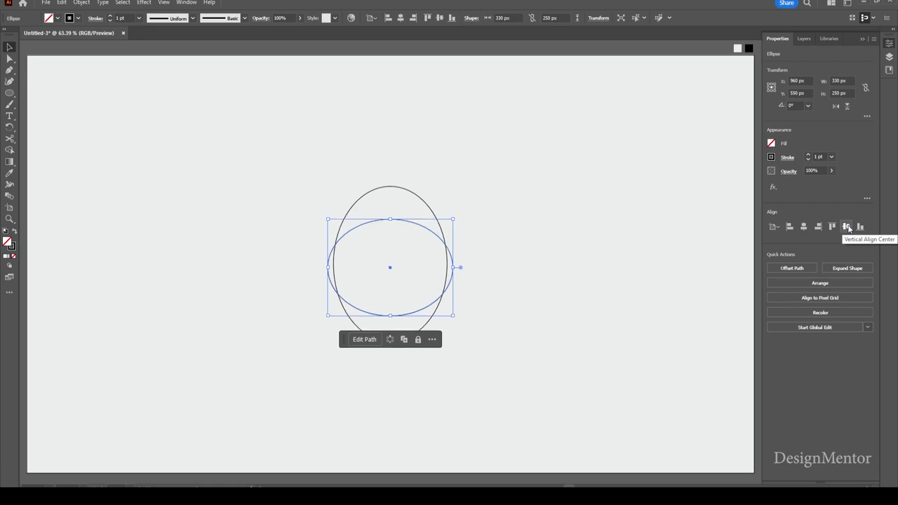
pyautogui.press('Down')
pyautogui.press('Down')
pyautogui.press('Down')
pyautogui.press('Down')
pyautogui.press('Down')
pyautogui.press('Down')
pyautogui.press('Down')
pyautogui.press('Down')
pyautogui.press('Down')
pyautogui.press('Down')
pyautogui.press('Down')
pyautogui.press('Down')
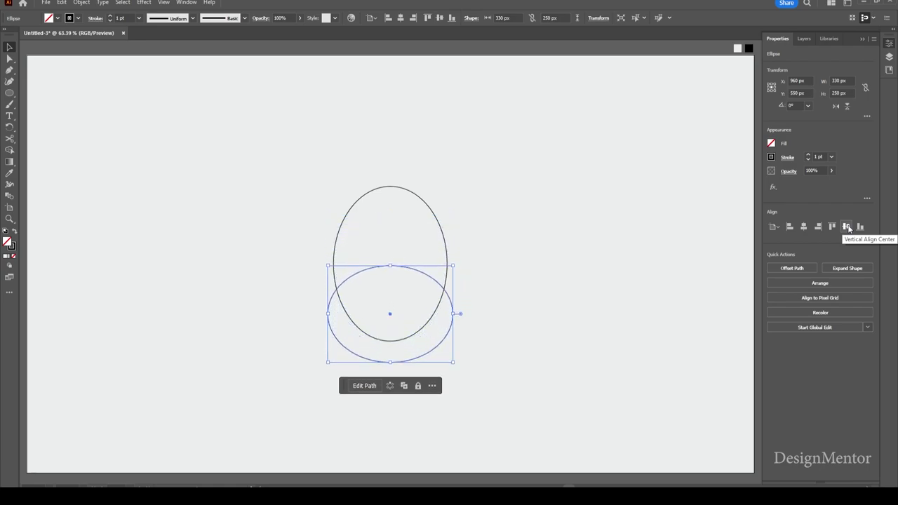
pyautogui.press('Down')
pyautogui.press('Down')
pyautogui.press('Down')
pyautogui.press('Down')
pyautogui.press('Down')
pyautogui.press('Down')
pyautogui.press('Down')
pyautogui.press('Down')
pyautogui.press('Down')
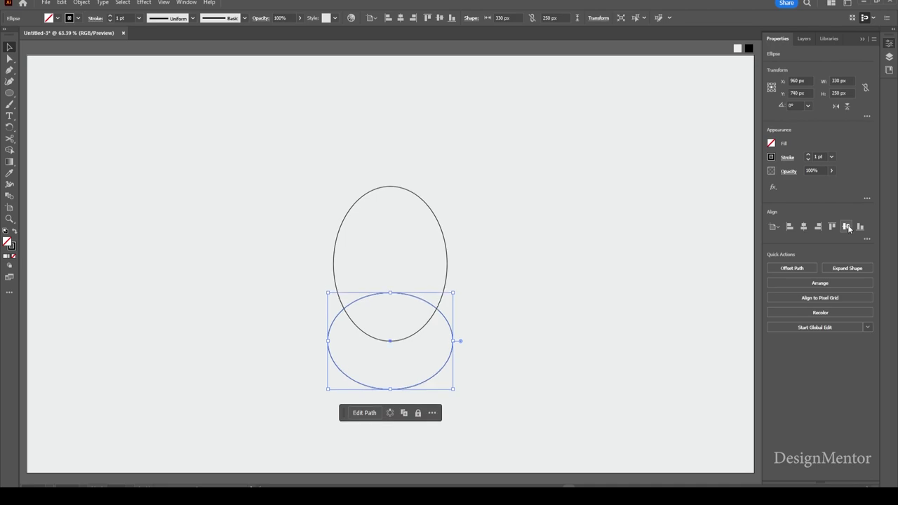
pyautogui.press('Up')
pyautogui.press('Up')
pyautogui.press('Up')
pyautogui.press('Up')
pyautogui.press('Up')
pyautogui.press('Up')
pyautogui.press('Up')
pyautogui.press('Up')
pyautogui.press('Up')
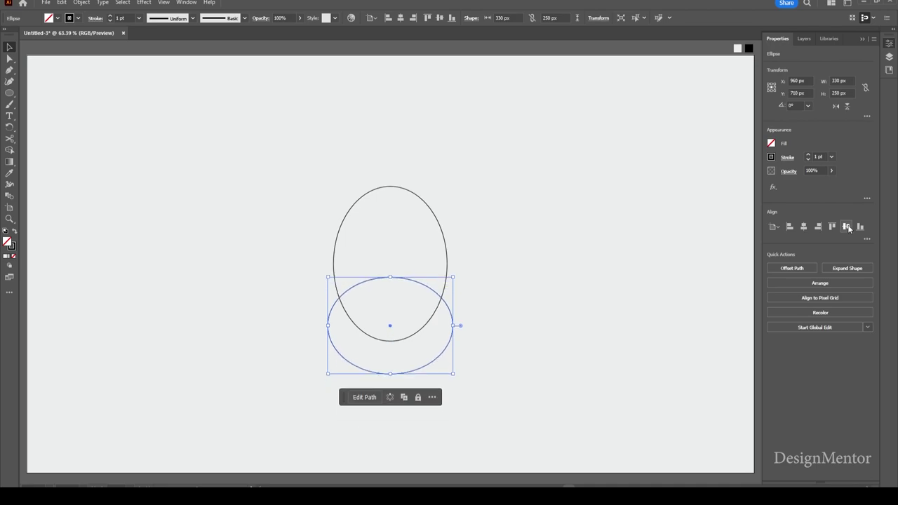
pyautogui.press('Up')
pyautogui.press('Up')
pyautogui.press('Up')
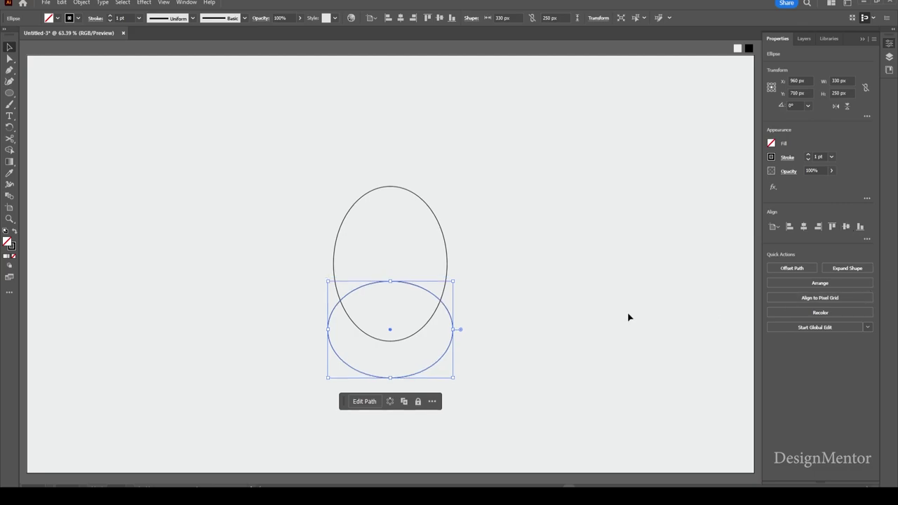
pyautogui.click(469, 299)
# - Copy the wide ellipse and paste the copy in front of it
pyautogui.click(393, 284)
pyautogui.click(61, 2)
pyautogui.click(76, 51)
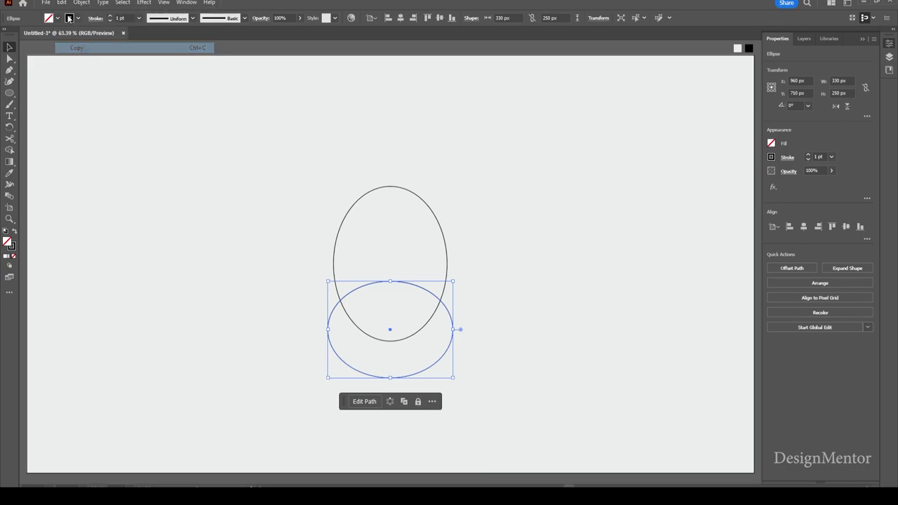
pyautogui.click(62, 3)
pyautogui.click(93, 70)
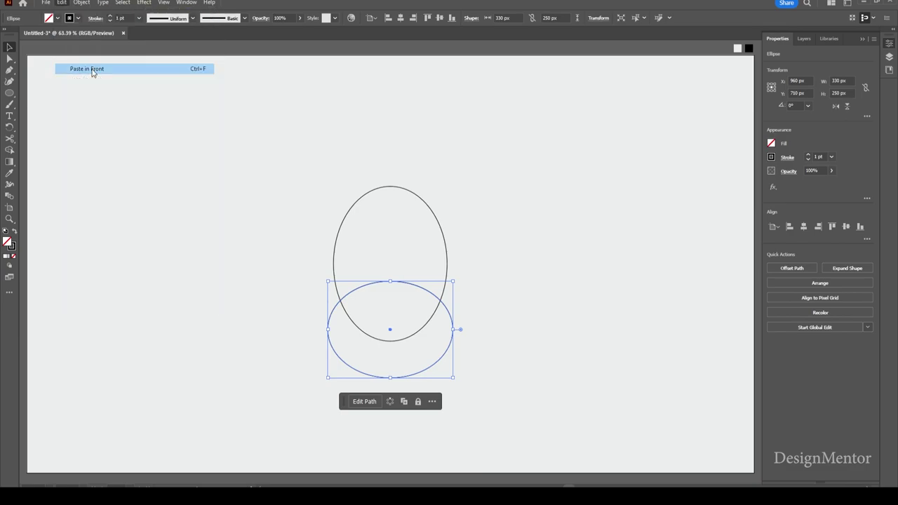
# - Resize the pasted copy to 300 × 220 px in the Transform fields
pyautogui.click(842, 81)
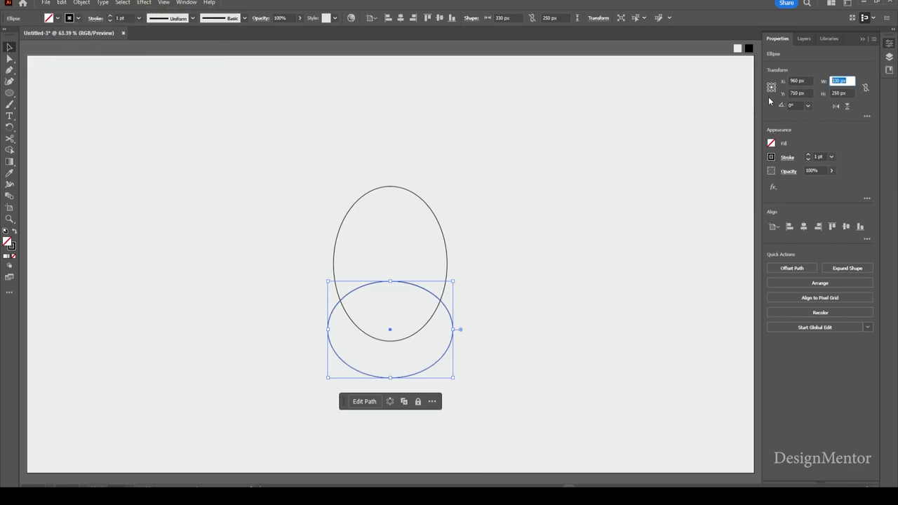
pyautogui.write('300')
pyautogui.press('Tab')
pyautogui.write('2')
pyautogui.press('Return')
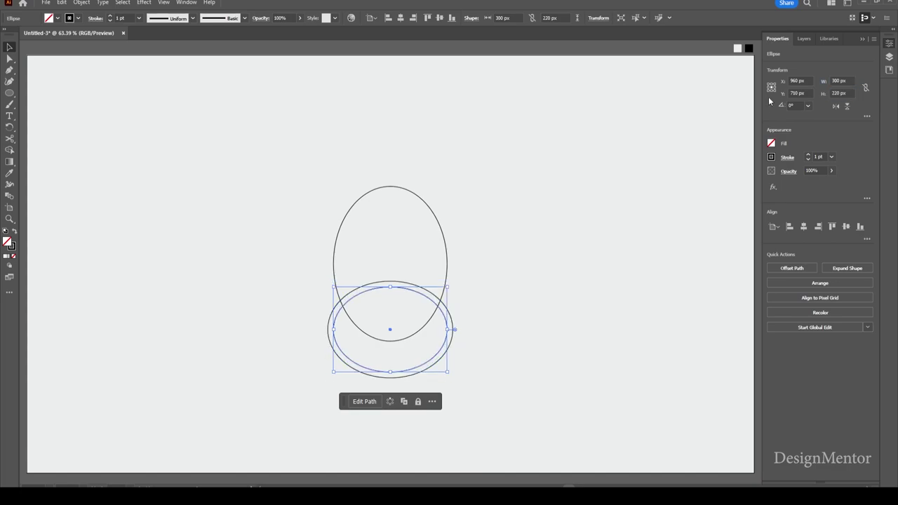
pyautogui.click(638, 287)
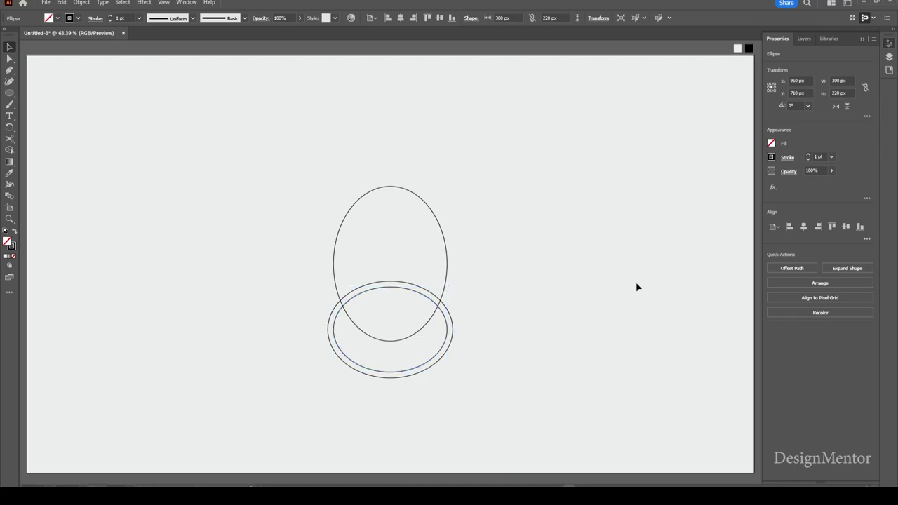
# - Create a 30 × 100 px rectangle with the Rectangle Tool
pyautogui.click(10, 94)
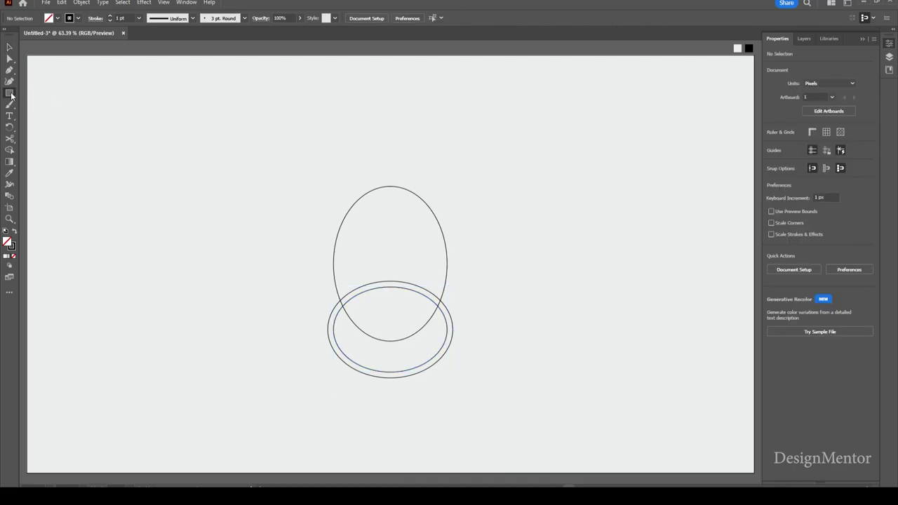
pyautogui.click(380, 222)
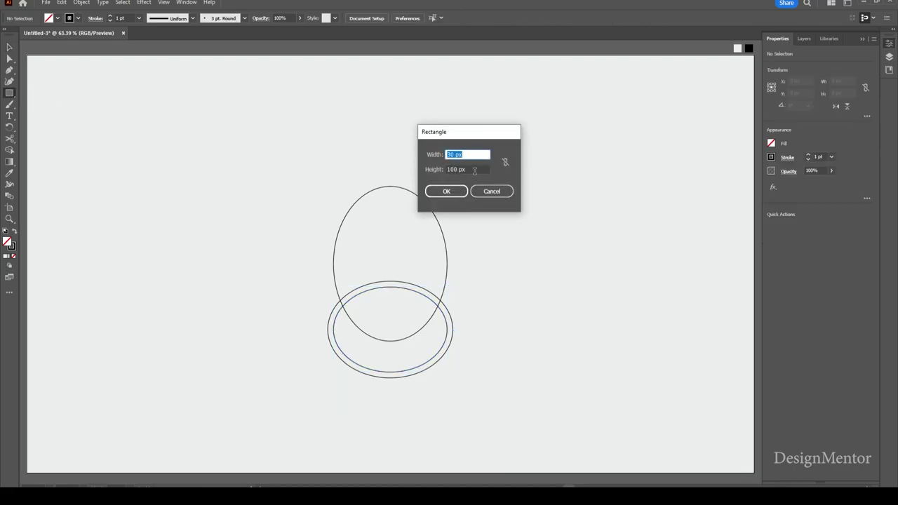
pyautogui.press('Tab')
pyautogui.click(445, 191)
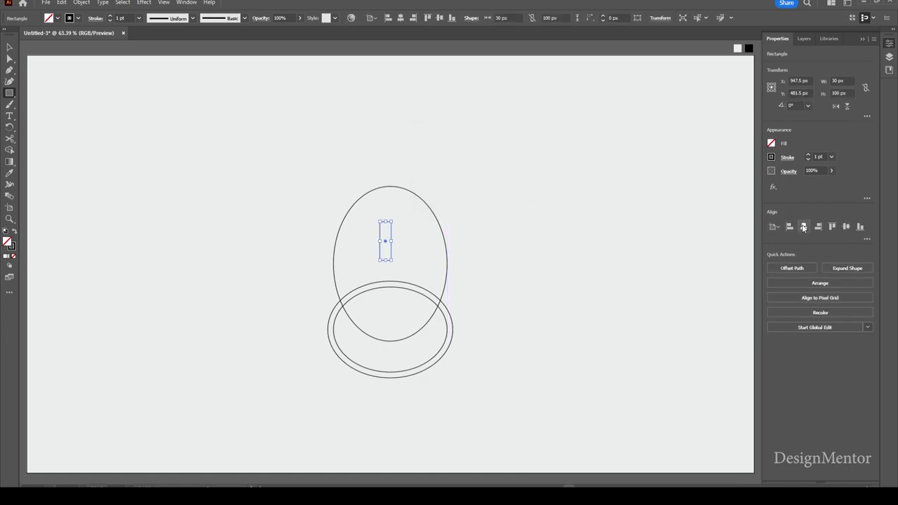
# - Centre the rectangle on the artboard and nudge it up into the tall oval
pyautogui.click(804, 226)
pyautogui.click(847, 227)
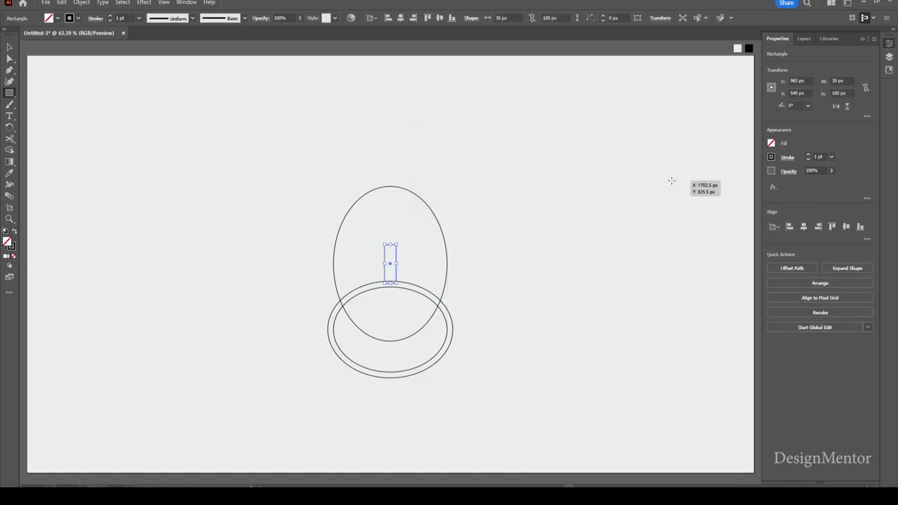
pyautogui.hotkey('shift', 'Up')
pyautogui.hotkey('shift', 'Up')
pyautogui.hotkey('shift', 'Up')
pyautogui.hotkey('shift', 'Up')
pyautogui.hotkey('shift', 'Up')
pyautogui.hotkey('shift', 'Up')
pyautogui.hotkey('shift', 'Up')
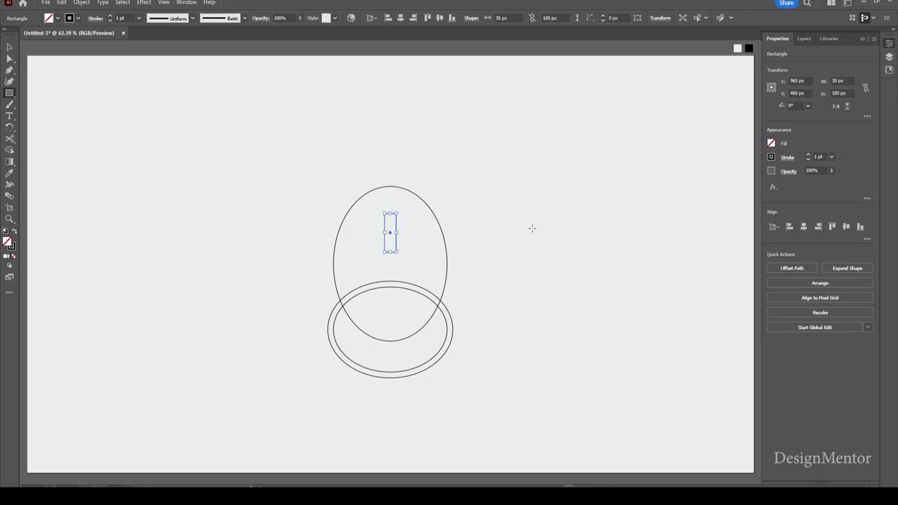
pyautogui.press('v')
pyautogui.click(425, 235)
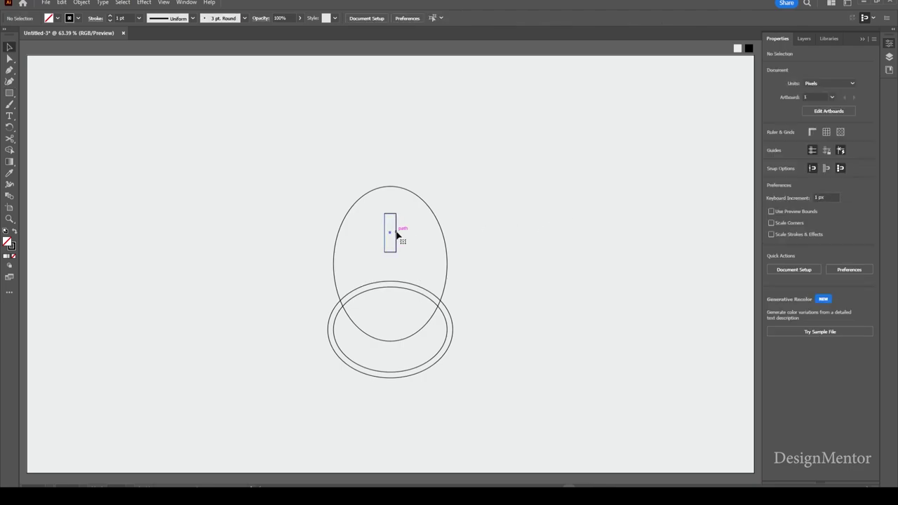
# - Apply a 15 px Round Corners effect to the small rectangle
pyautogui.click(397, 236)
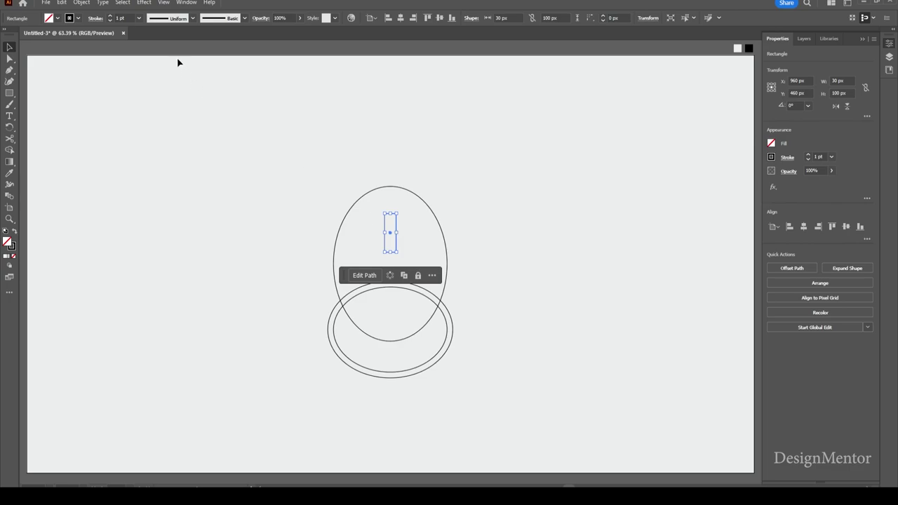
pyautogui.click(145, 2)
pyautogui.moveTo(156, 110)
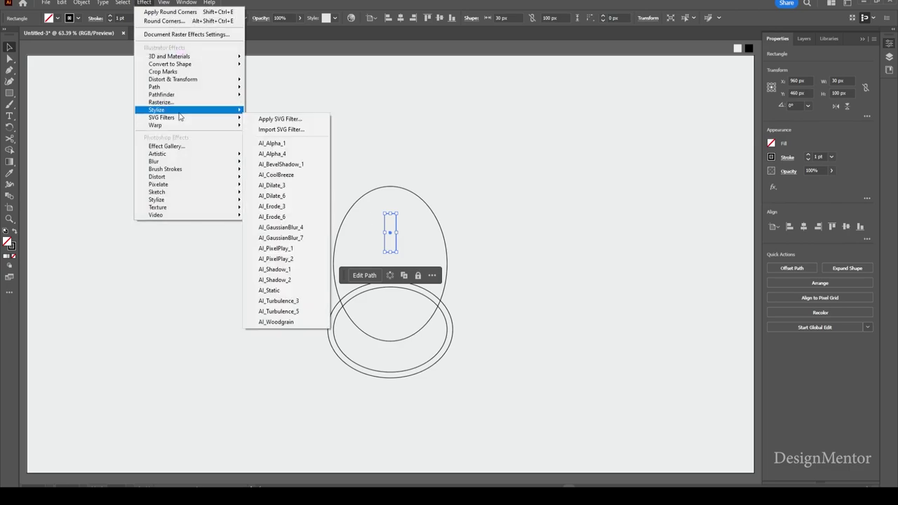
pyautogui.click(301, 153)
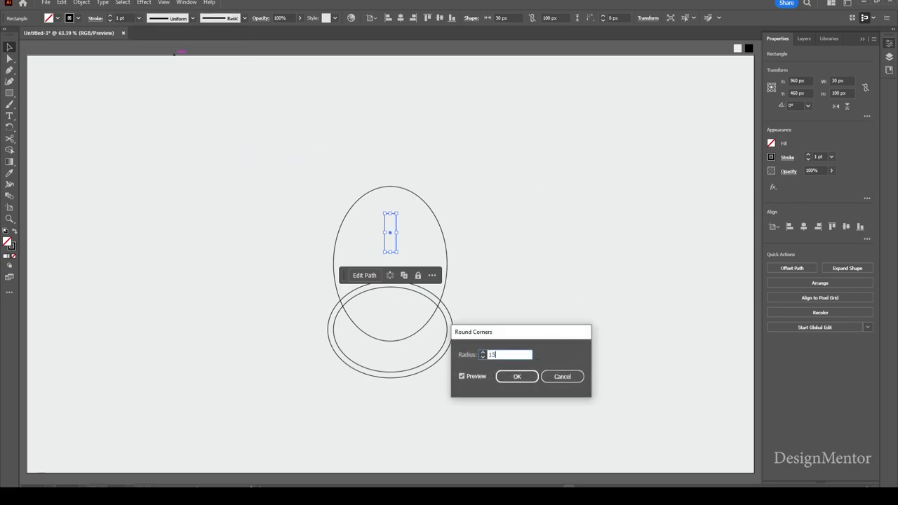
pyautogui.press('Return')
pyautogui.click(538, 306)
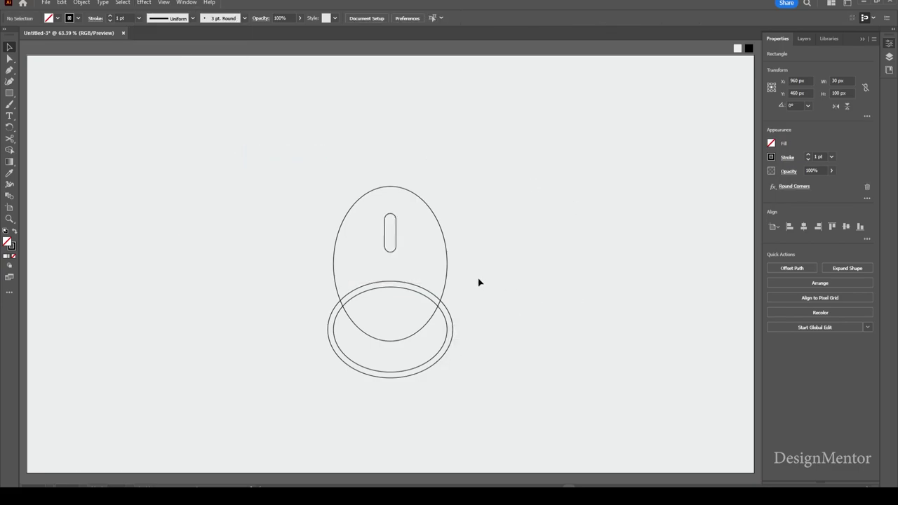
# - Expand Appearance and then Expand the rounded rectangle into plain paths
pyautogui.click(397, 237)
pyautogui.click(81, 2)
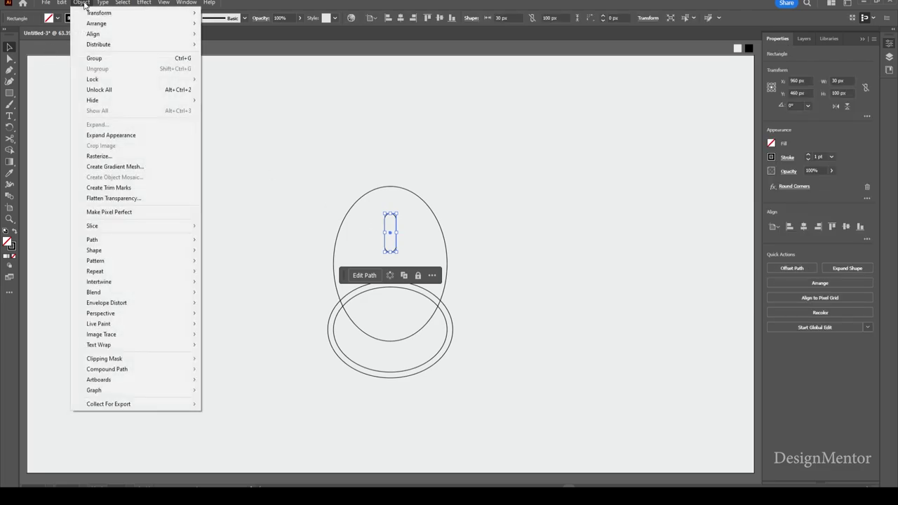
pyautogui.click(106, 135)
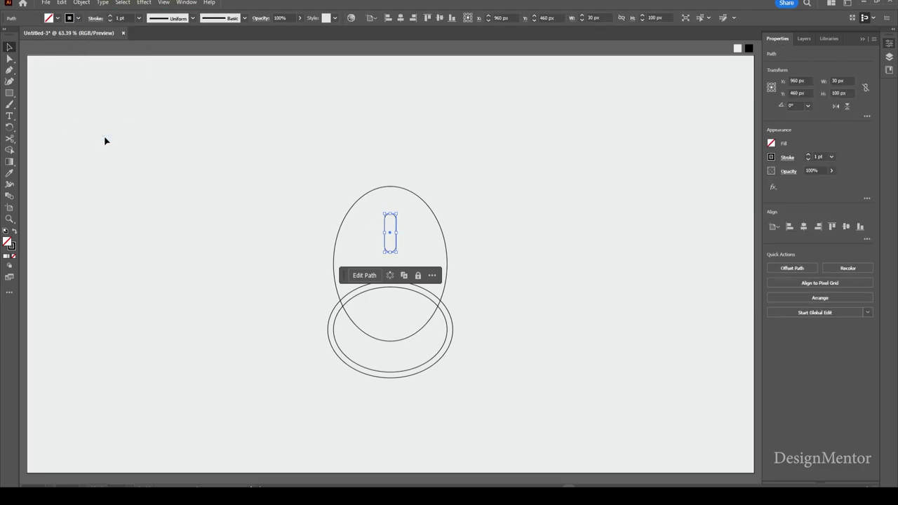
pyautogui.click(82, 2)
pyautogui.click(97, 124)
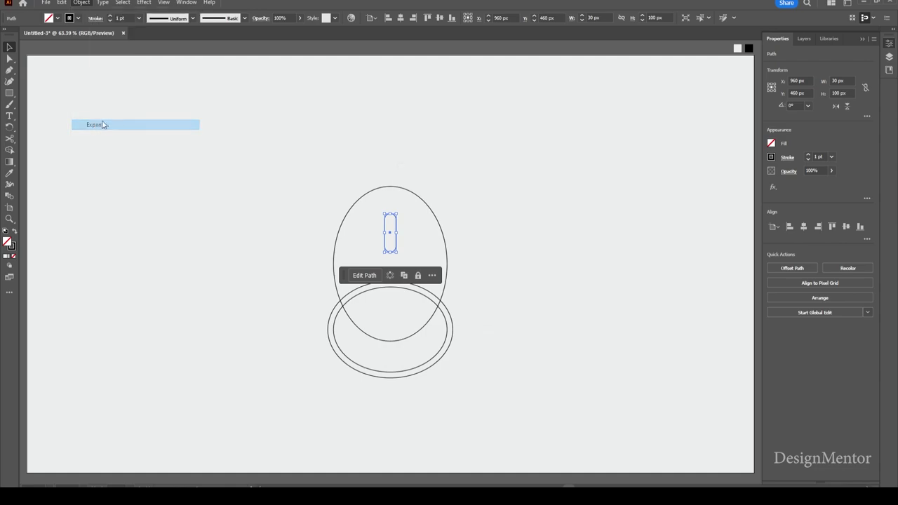
pyautogui.click(421, 302)
# - Merge the top oval and the inner lower ellipse regions into black shapes with Shape Builder
pyautogui.click(530, 264)
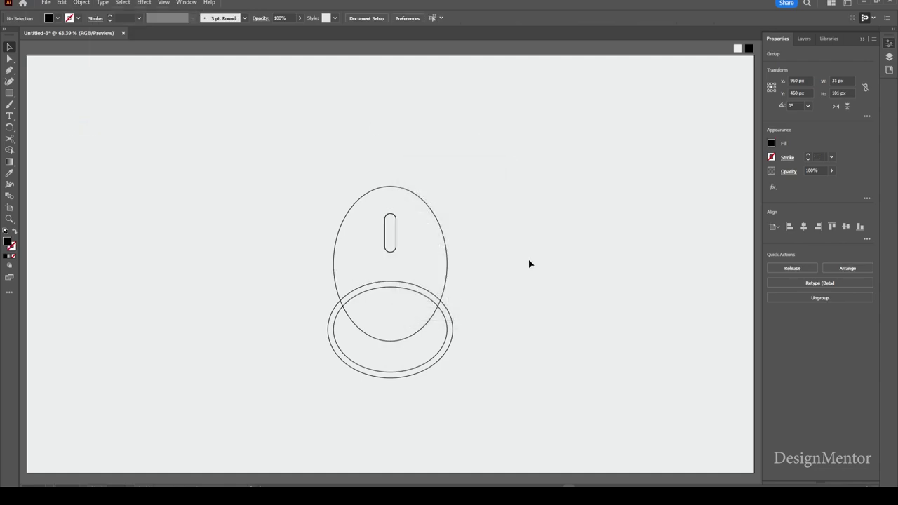
pyautogui.moveTo(266, 170)
pyautogui.mouseDown()
pyautogui.moveTo(479, 401)
pyautogui.moveTo(524, 402)
pyautogui.mouseUp()
pyautogui.click(10, 150)
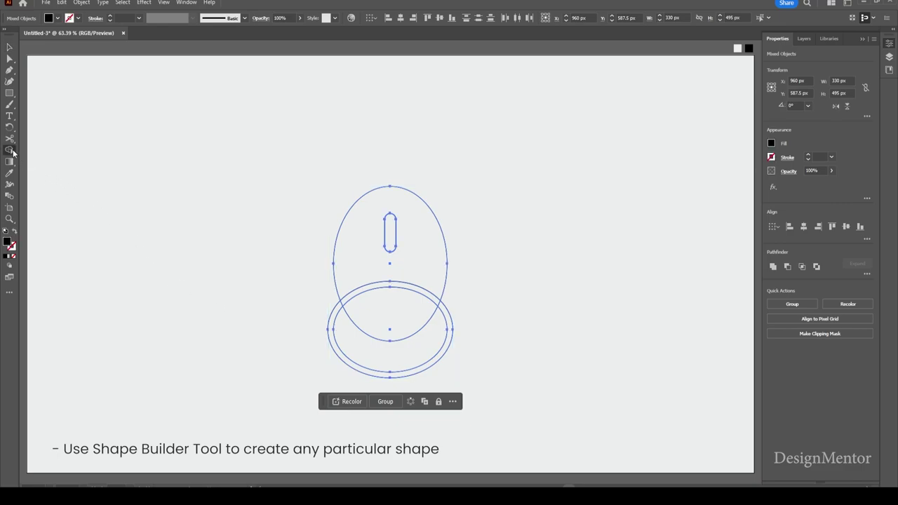
pyautogui.click(384, 198)
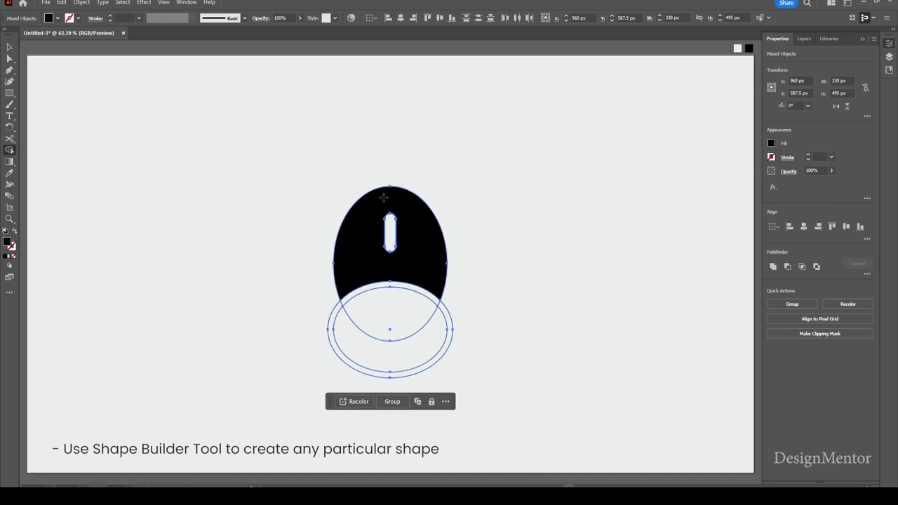
pyautogui.moveTo(401, 320); pyautogui.dragTo(407, 349)
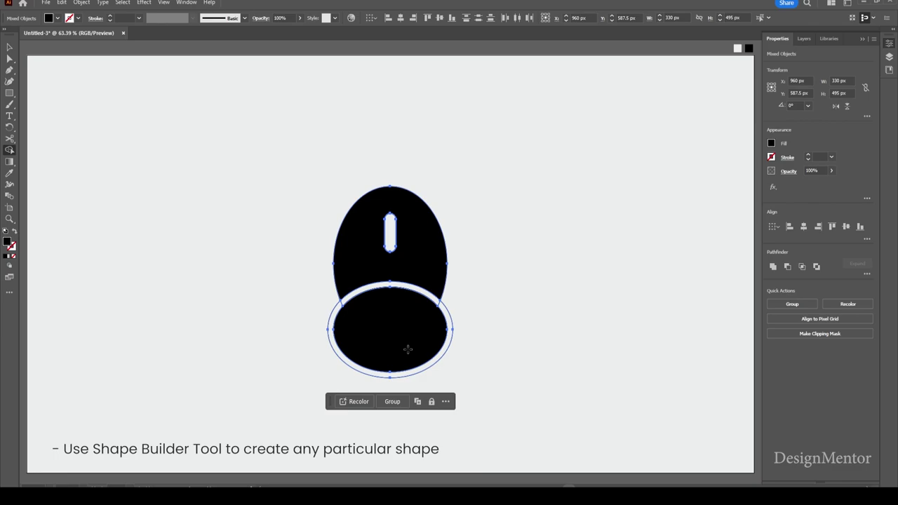
pyautogui.press('v')
pyautogui.click(508, 300)
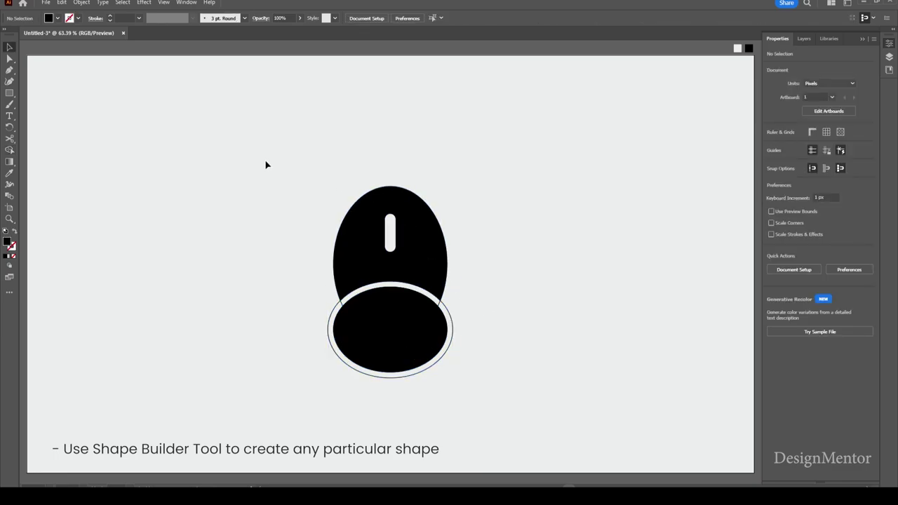
# - Delete the outer lower ring and check the remaining slot and lower black ellipse
pyautogui.moveTo(265, 164); pyautogui.dragTo(497, 364)
pyautogui.rightClick(429, 261)
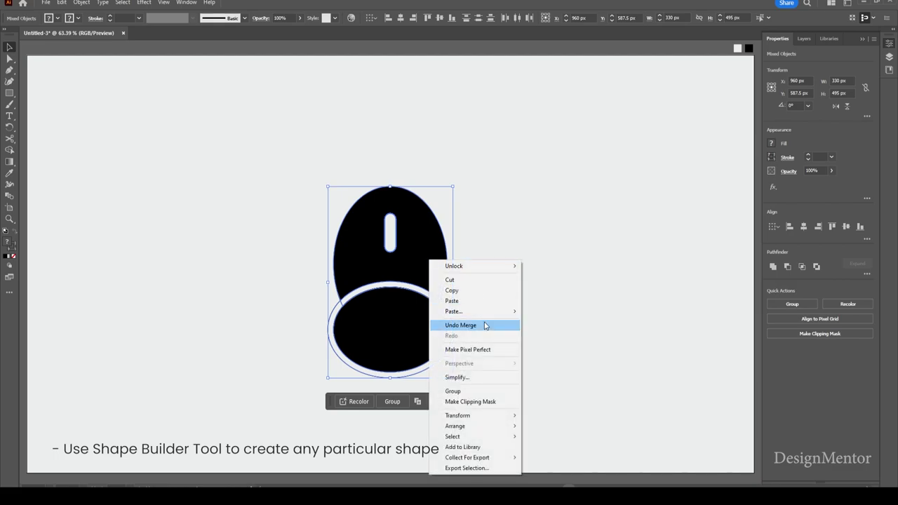
pyautogui.click(593, 318)
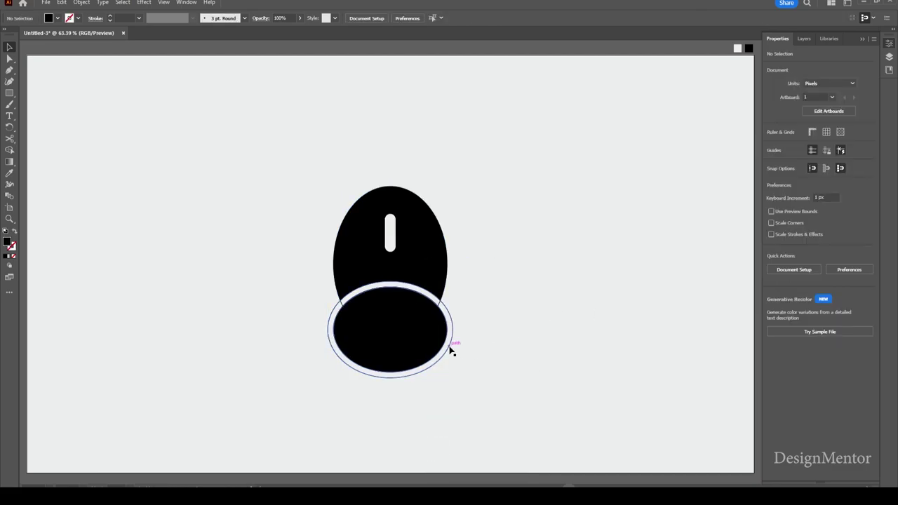
pyautogui.click(451, 351)
pyautogui.press('Delete')
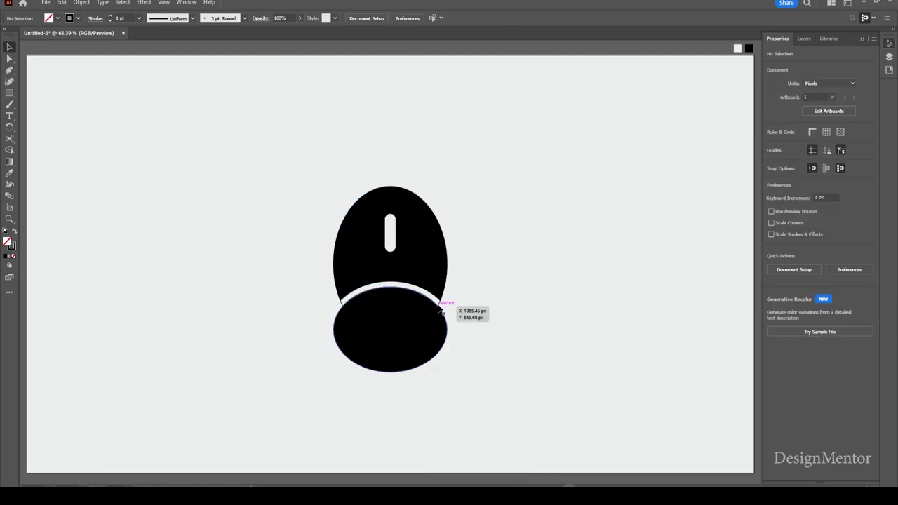
pyautogui.click(442, 307)
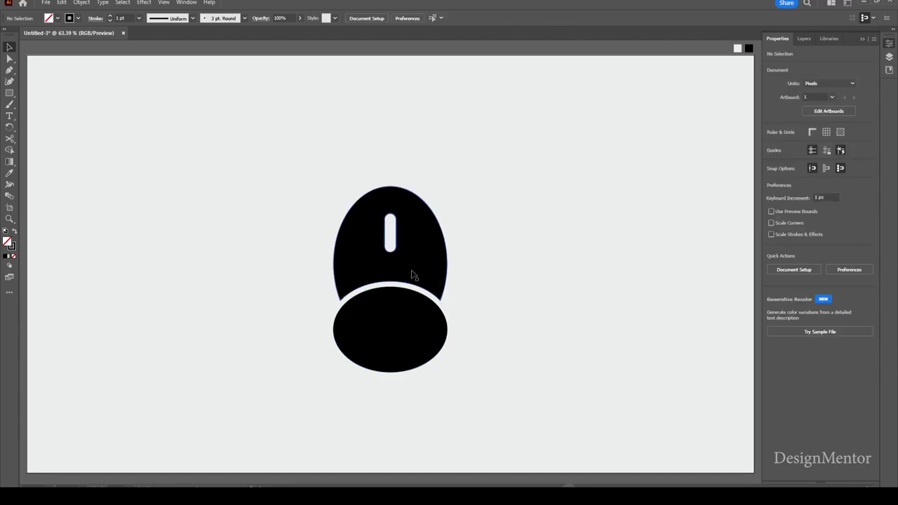
pyautogui.click(390, 235)
pyautogui.click(480, 232)
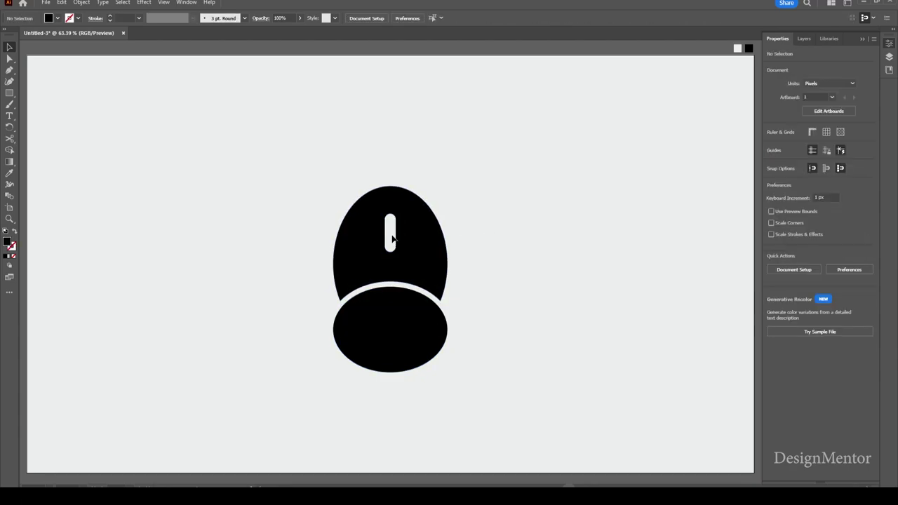
pyautogui.click(407, 347)
pyautogui.click(604, 307)
pyautogui.click(395, 315)
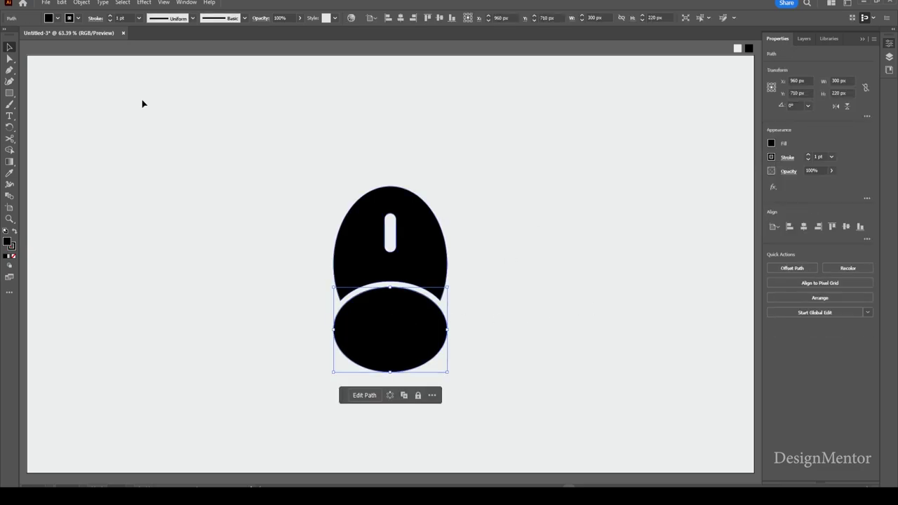
# - Paste a copy of the lower ellipse in front with white fill and no stroke
pyautogui.click(62, 3)
pyautogui.click(77, 47)
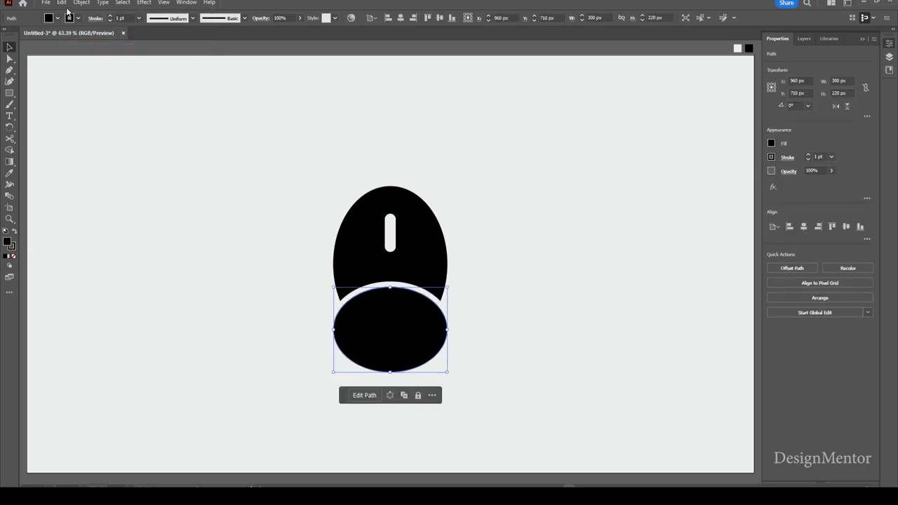
pyautogui.click(61, 3)
pyautogui.click(87, 68)
pyautogui.click(57, 18)
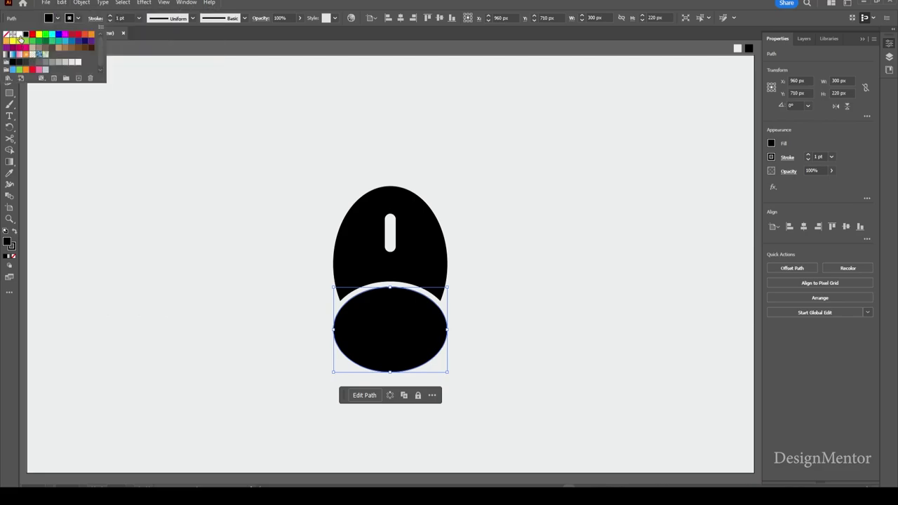
pyautogui.click(19, 36)
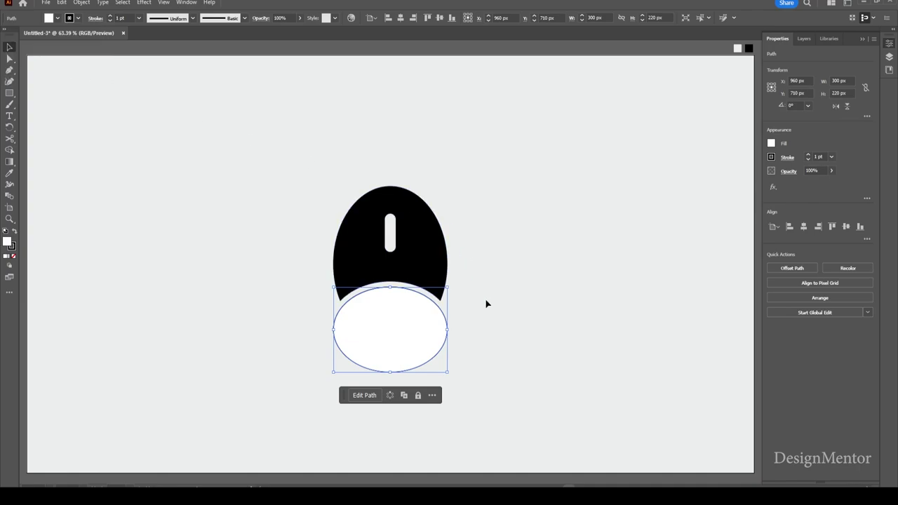
pyautogui.click(78, 19)
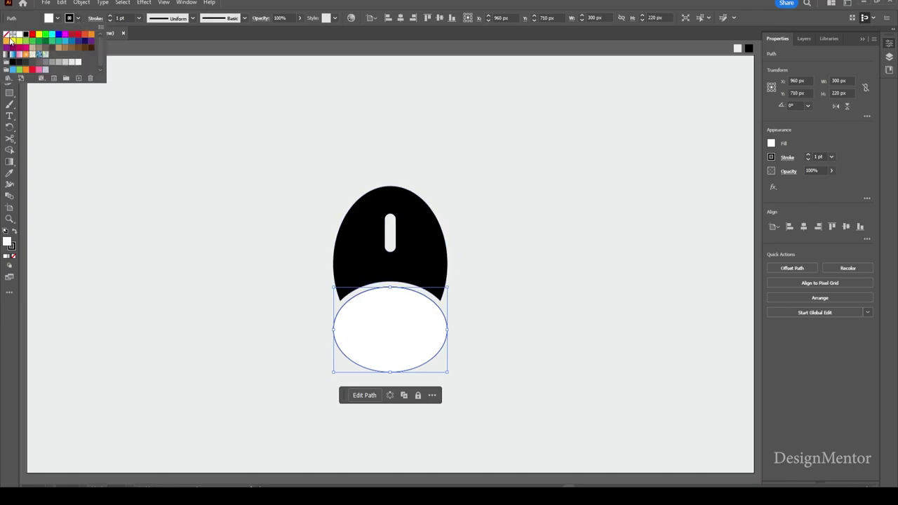
pyautogui.click(7, 34)
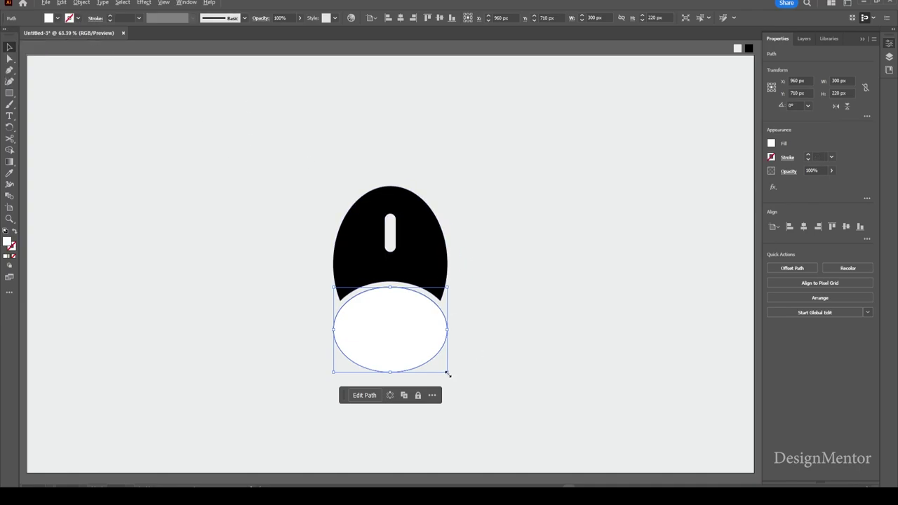
# - Shrink and flatten the white ellipse to about 109 × 63 px
pyautogui.moveTo(447, 374); pyautogui.dragTo(430, 350)
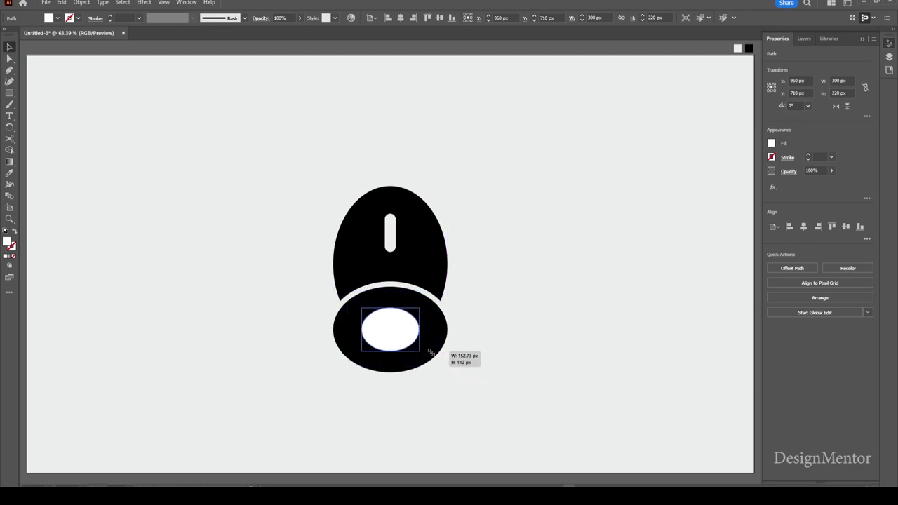
pyautogui.moveTo(430, 350); pyautogui.dragTo(424, 342)
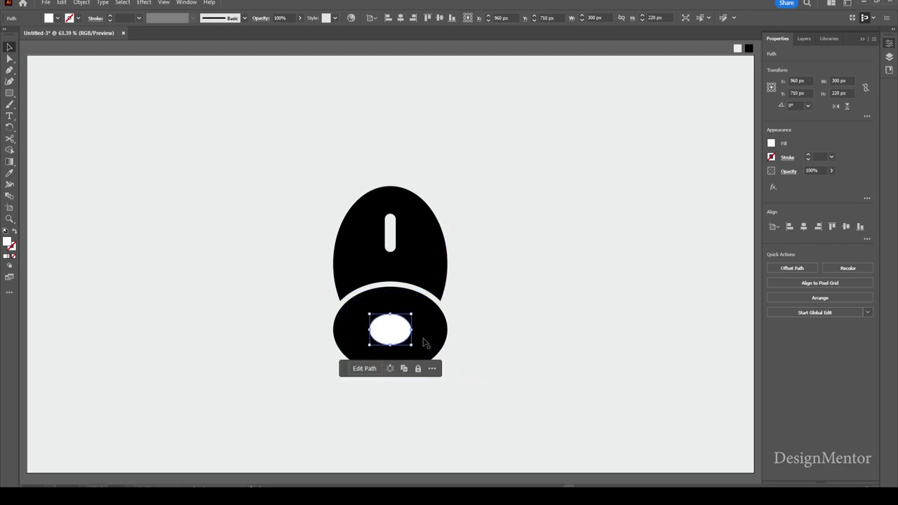
pyautogui.moveTo(390, 315); pyautogui.dragTo(390, 323)
pyautogui.click(491, 315)
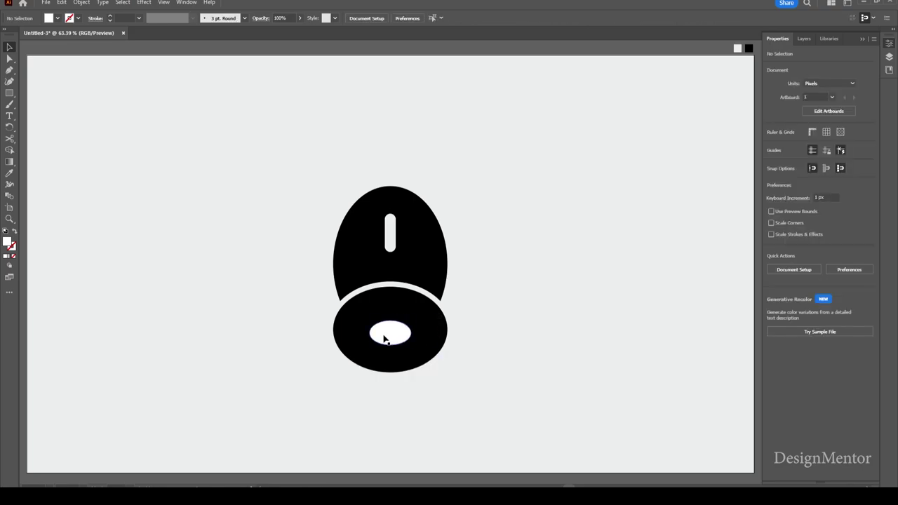
# - Nudge the white ellipse down and slightly left inside the black ellipse
pyautogui.click(385, 337)
pyautogui.hotkey('shift', 'Down')
pyautogui.hotkey('shift', 'Down')
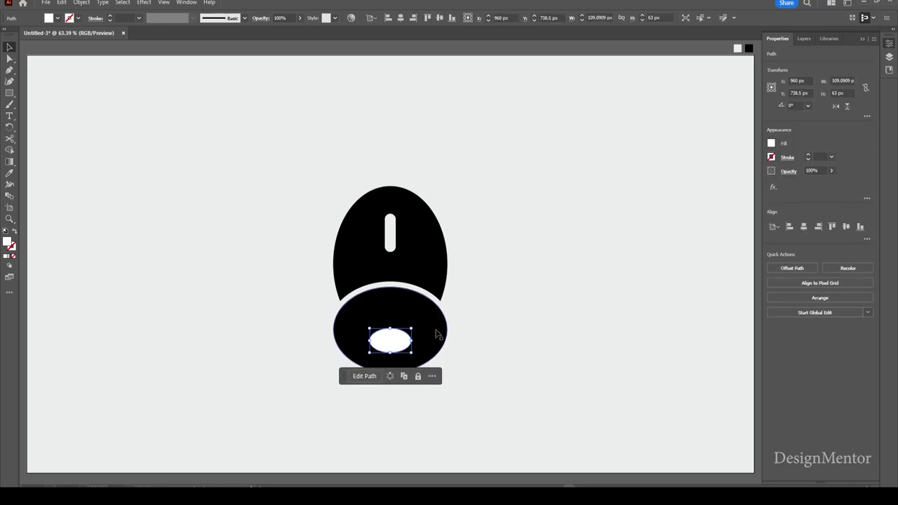
pyautogui.hotkey('shift', 'Down')
pyautogui.hotkey('shift', 'Left')
pyautogui.hotkey('shift', 'Left')
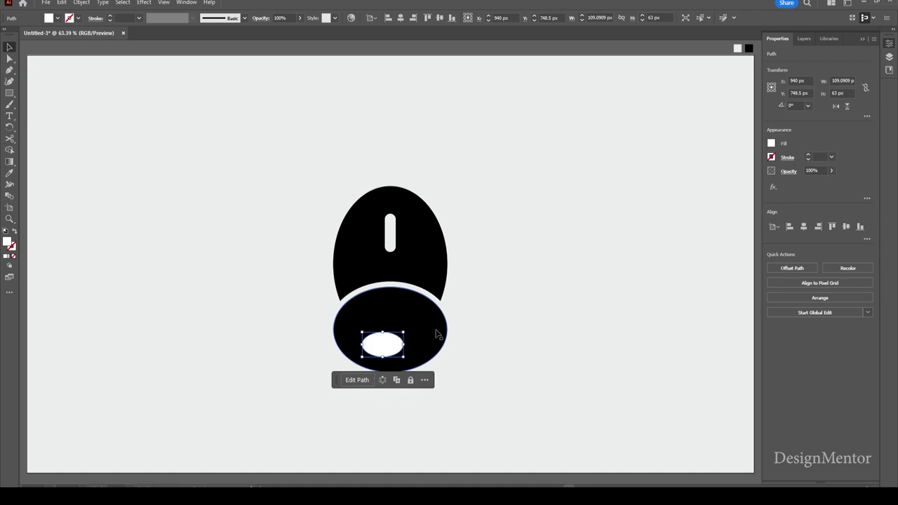
pyautogui.click(498, 309)
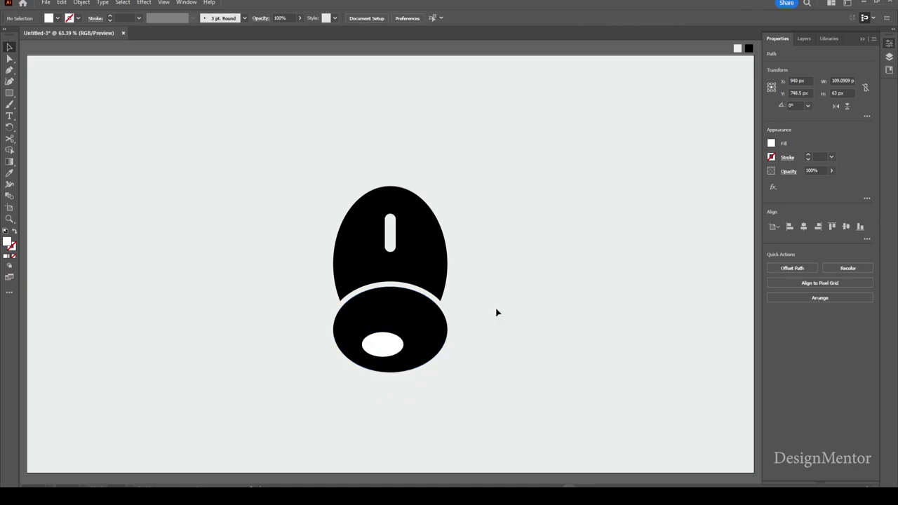
pyautogui.click(388, 358)
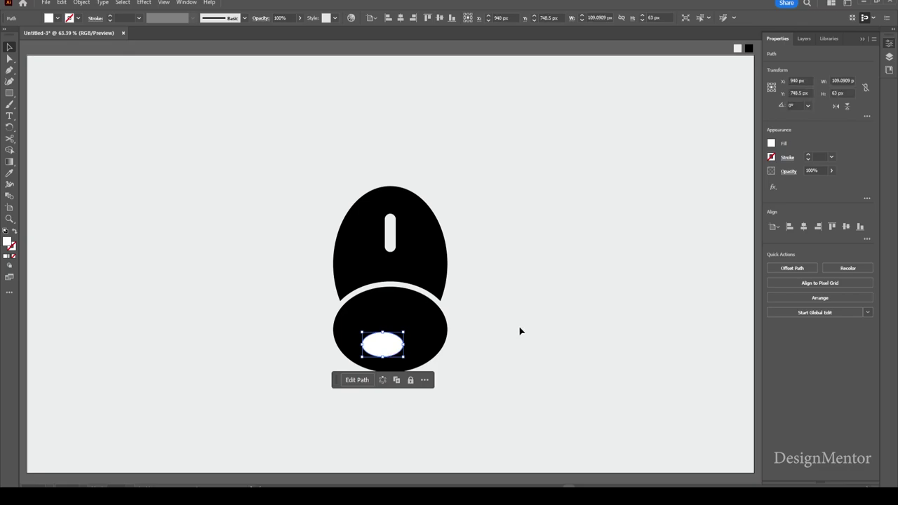
pyautogui.click(519, 328)
# - Rotate the whole earbud head artwork by 45 degrees
pyautogui.moveTo(287, 159); pyautogui.dragTo(466, 401)
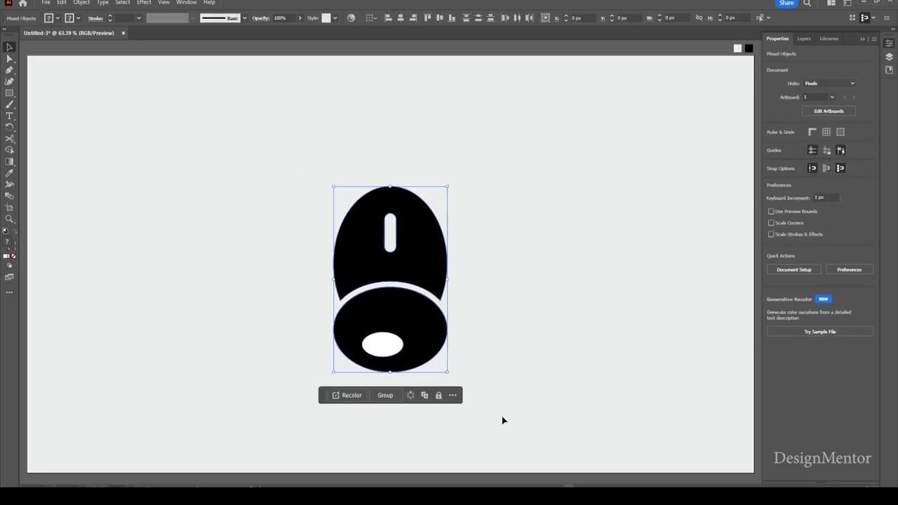
pyautogui.hotkey('shift', 'm')
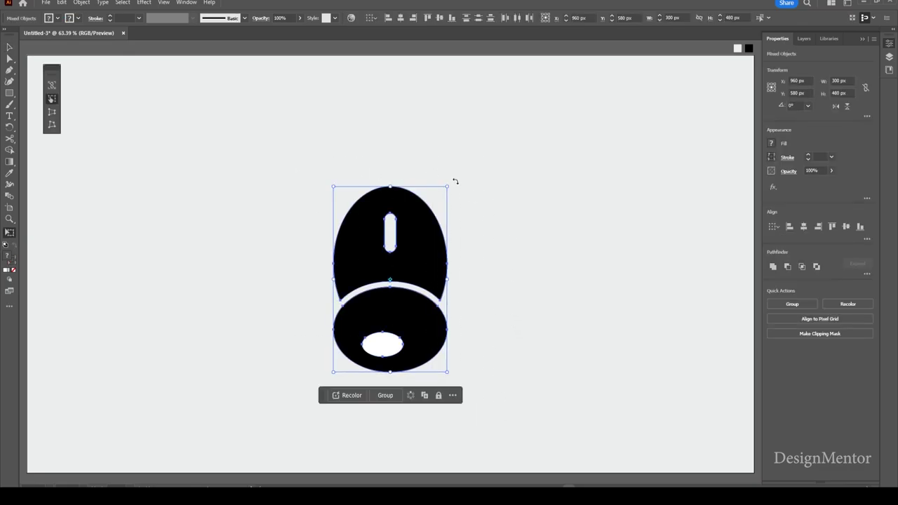
pyautogui.moveTo(455, 181); pyautogui.dragTo(525, 278)
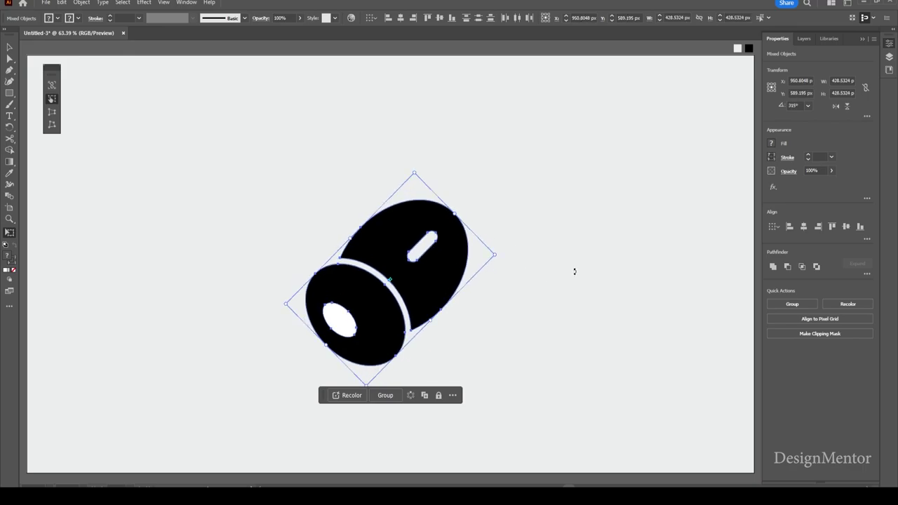
pyautogui.press('v')
# - Group the rotated earbud parts and centre the group on the artboard
pyautogui.moveTo(216, 166); pyautogui.dragTo(501, 376)
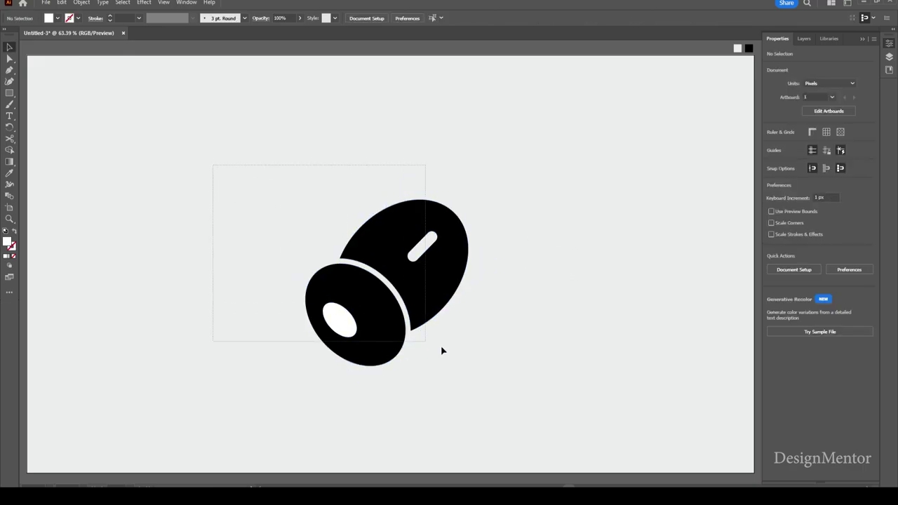
pyautogui.rightClick(431, 281)
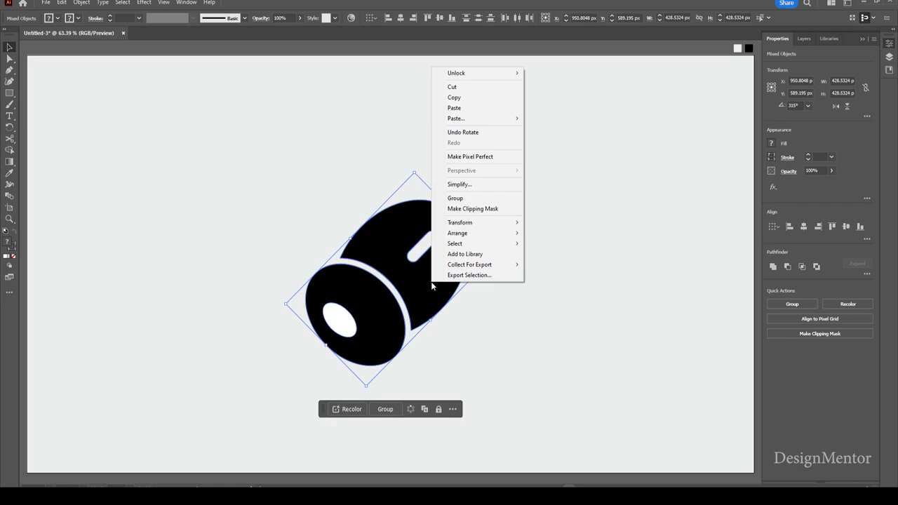
pyautogui.click(465, 198)
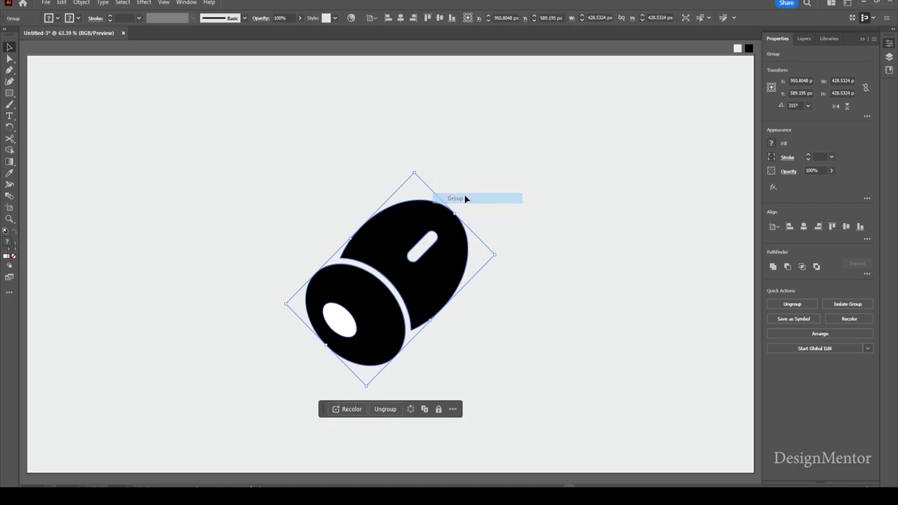
pyautogui.click(804, 227)
pyautogui.click(847, 227)
pyautogui.click(634, 258)
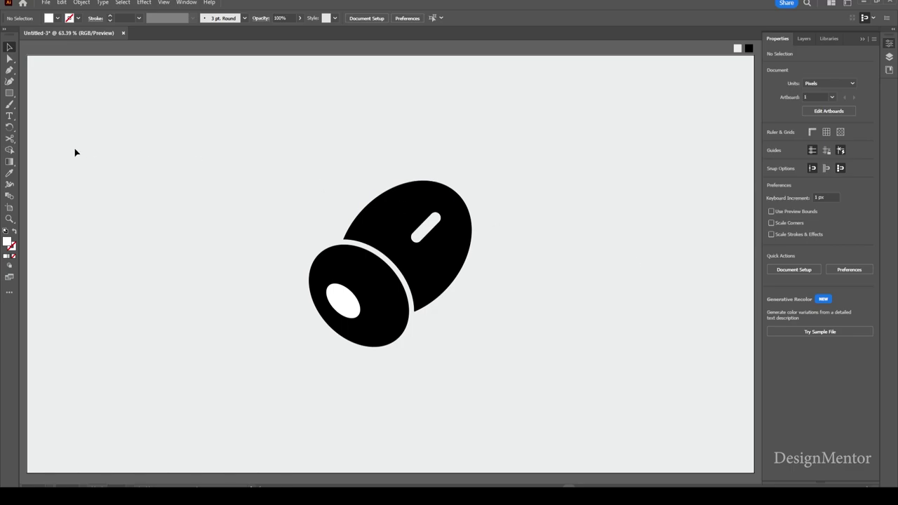
# - Create a black-filled 100 × 250 px rectangle
pyautogui.click(57, 19)
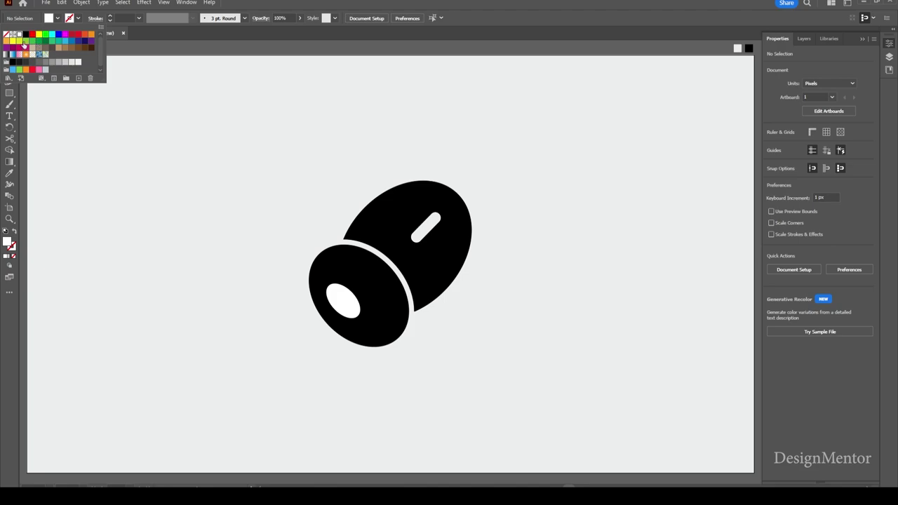
pyautogui.click(25, 34)
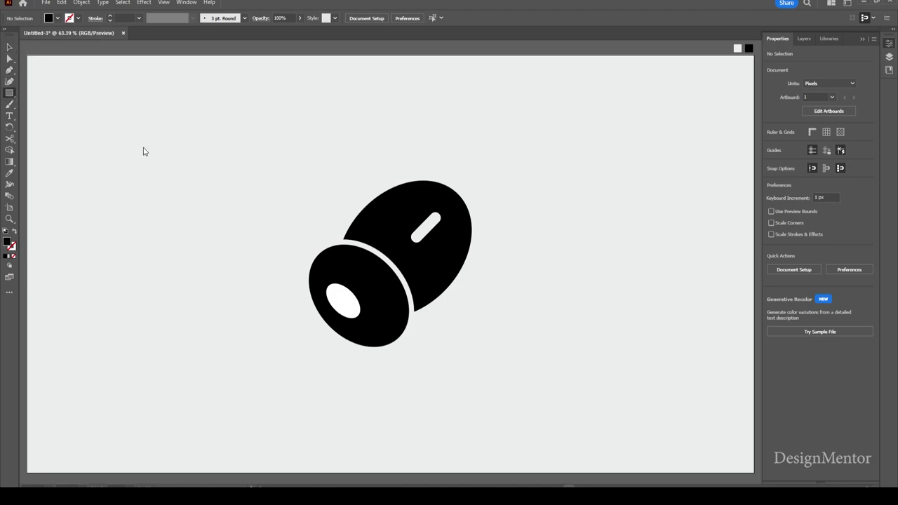
pyautogui.click(427, 346)
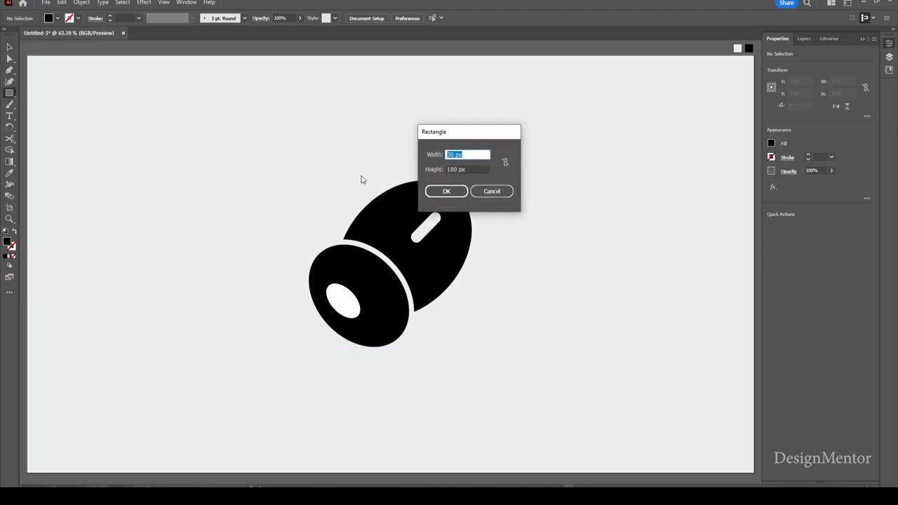
pyautogui.write('100')
pyautogui.press('Tab')
pyautogui.write('25')
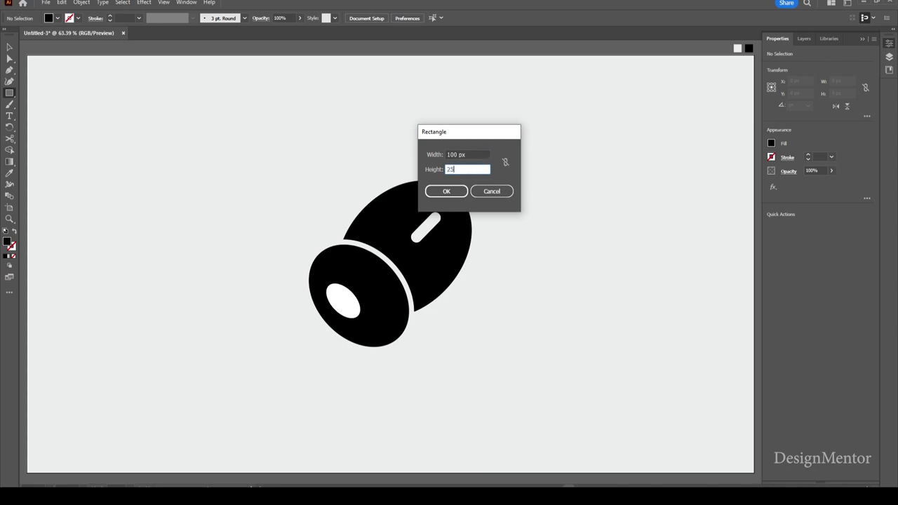
pyautogui.press('Return')
# - Centre the black rectangle on the artboard and nudge it down
pyautogui.click(803, 226)
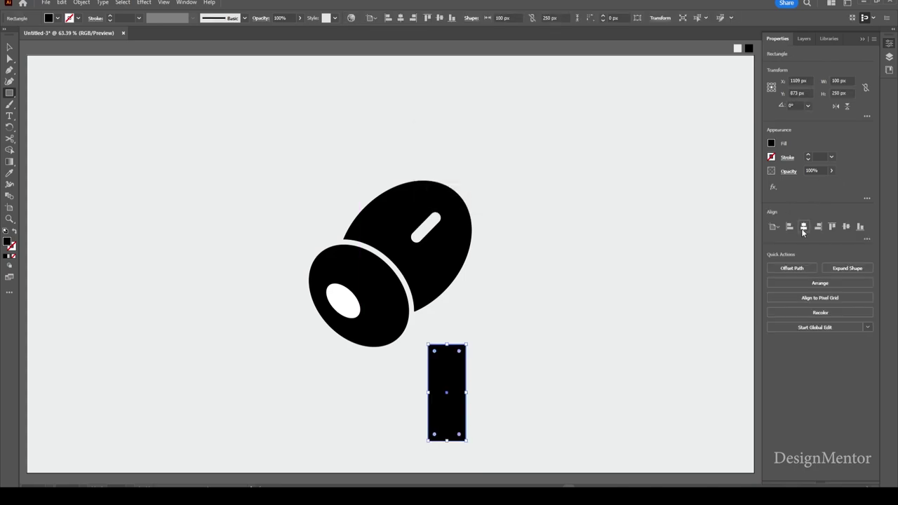
pyautogui.click(845, 227)
pyautogui.press('v')
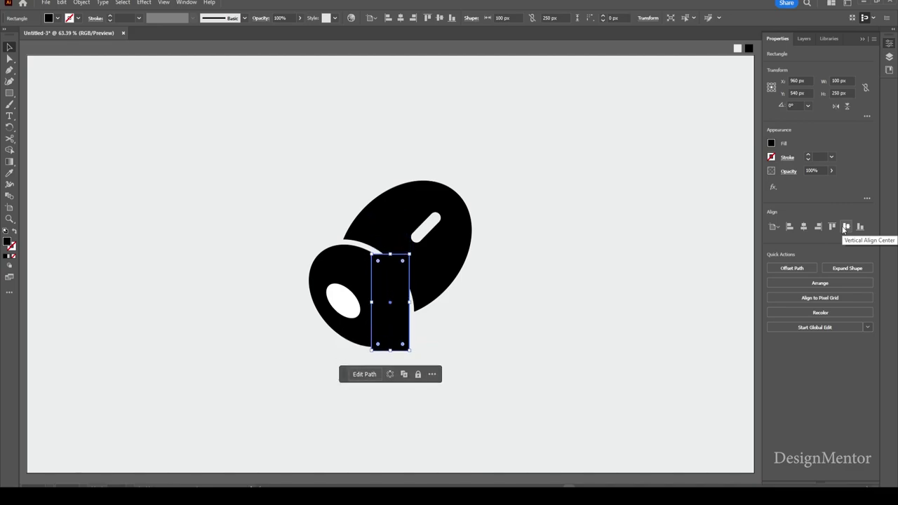
pyautogui.hotkey('shift', 'Down')
pyautogui.hotkey('shift', 'Down')
pyautogui.hotkey('shift', 'Down')
pyautogui.hotkey('shift', 'Down')
pyautogui.hotkey('shift', 'Down')
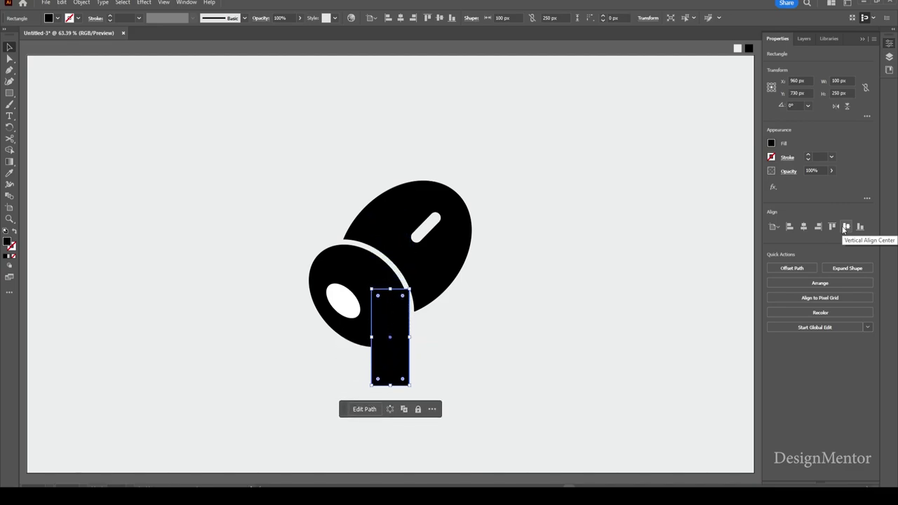
# - Narrow the stem to 80 px wide and shift it down and right below the head
pyautogui.click(845, 82)
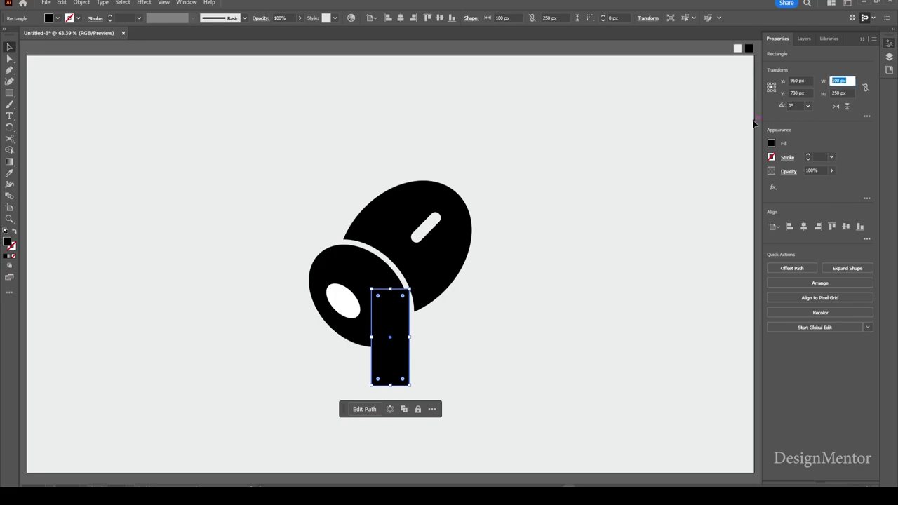
pyautogui.write('6')
pyautogui.press('Return')
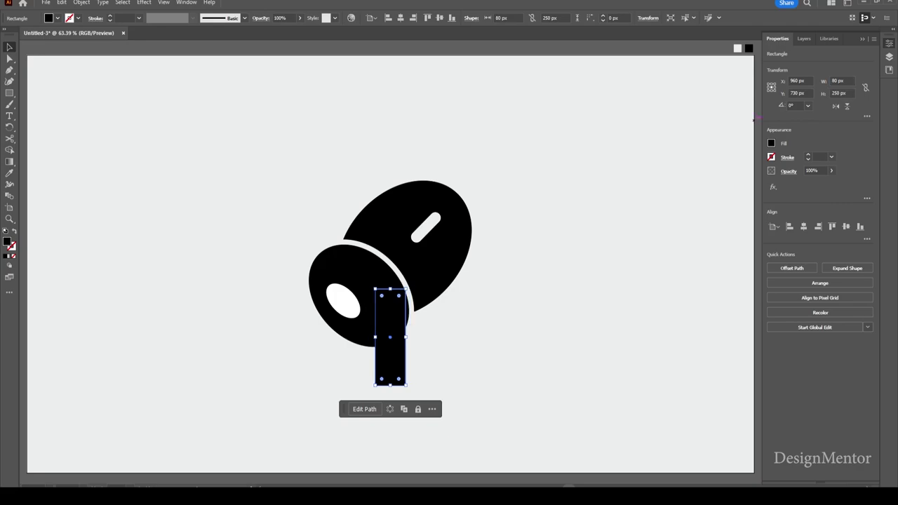
pyautogui.hotkey('shift', 'Down')
pyautogui.hotkey('shift', 'Down')
pyautogui.hotkey('shift', 'Down')
pyautogui.hotkey('shift', 'Down')
pyautogui.hotkey('shift', 'Down')
pyautogui.hotkey('shift', 'Down')
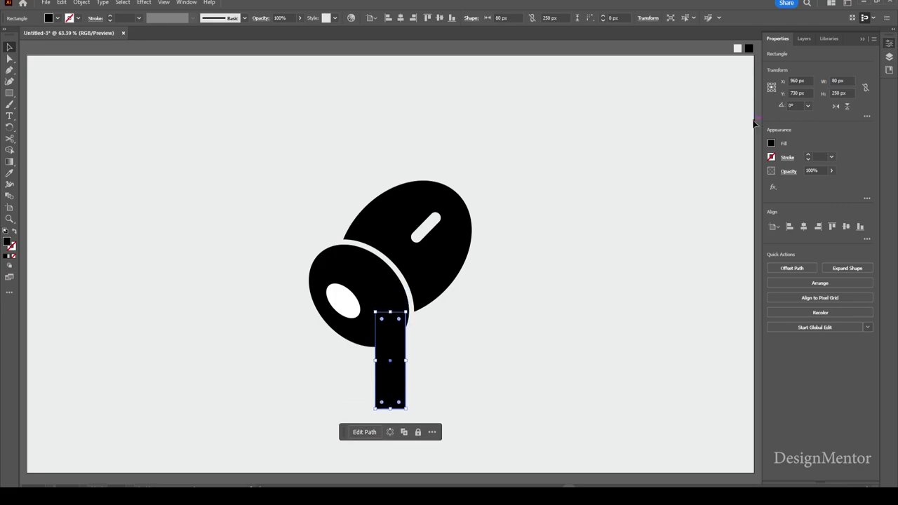
pyautogui.hotkey('shift', 'Down')
pyautogui.hotkey('shift', 'Down')
pyautogui.hotkey('shift', 'Down')
pyautogui.hotkey('shift', 'Right')
pyautogui.hotkey('shift', 'Right')
pyautogui.hotkey('shift', 'Right')
pyautogui.hotkey('shift', 'Right')
pyautogui.hotkey('shift', 'Right')
pyautogui.hotkey('shift', 'Right')
pyautogui.hotkey('shift', 'Right')
pyautogui.hotkey('shift', 'Right')
pyautogui.hotkey('shift', 'Right')
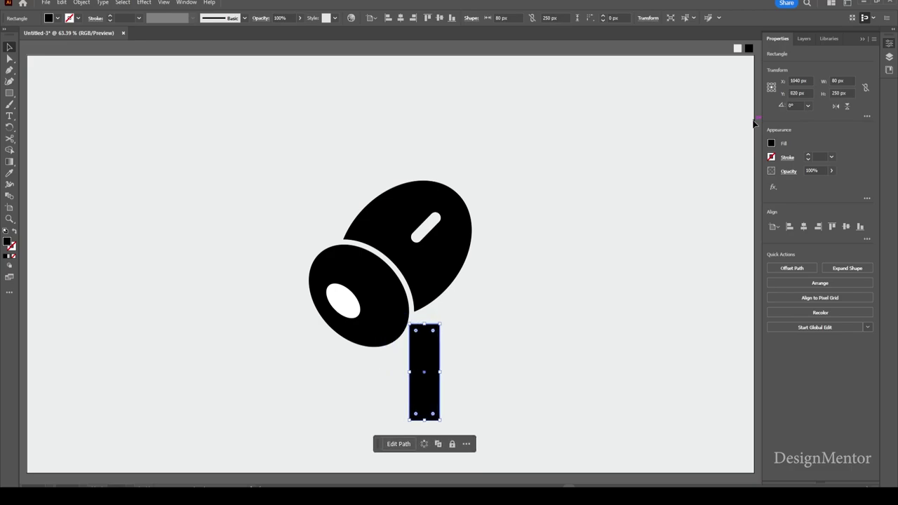
pyautogui.hotkey('shift', 'Left')
pyautogui.hotkey('shift', 'Left')
pyautogui.hotkey('shift', 'Left')
pyautogui.hotkey('shift', 'Right')
pyautogui.hotkey('shift', 'Right')
pyautogui.hotkey('shift', 'Right')
pyautogui.click(445, 357)
# - Apply a Round Corners effect with a 40 px radius to the stem rectangle
pyautogui.click(143, 2)
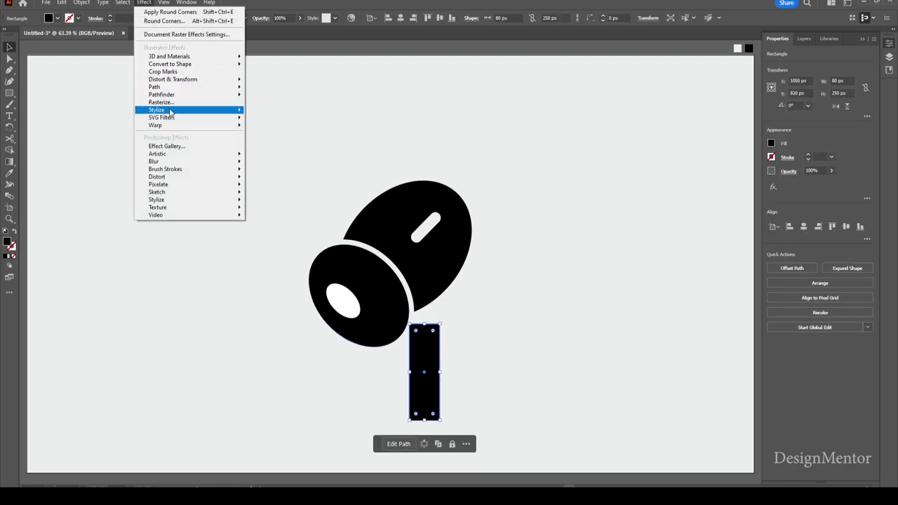
pyautogui.moveTo(189, 110)
pyautogui.click(266, 153)
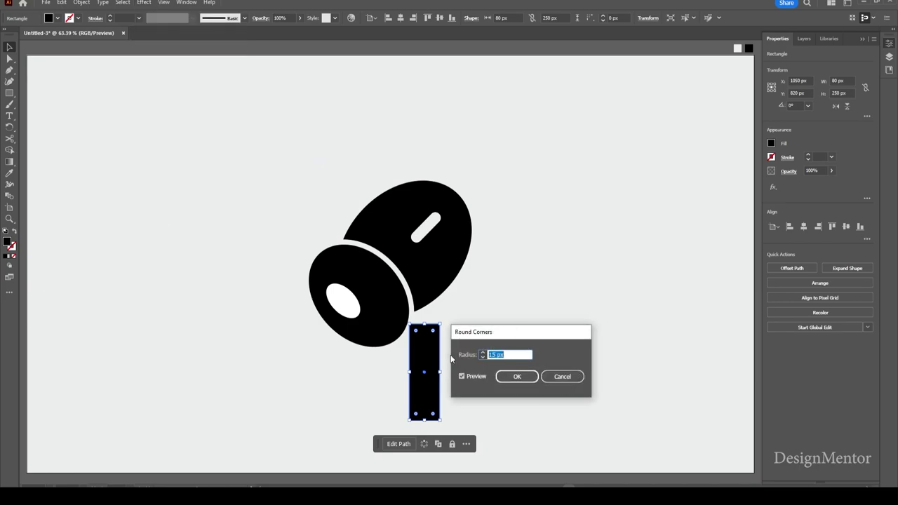
pyautogui.write('40')
pyautogui.press('Return')
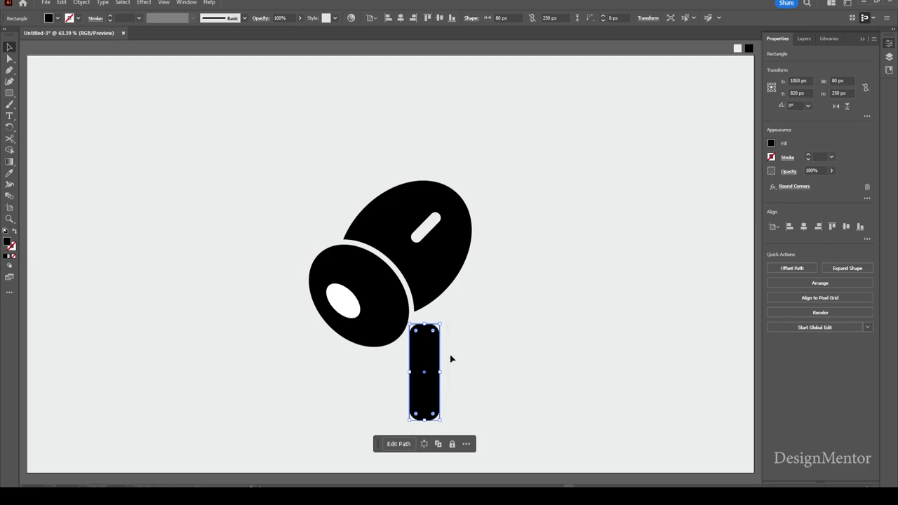
pyautogui.click(492, 369)
# - Expand the stem's appearance so the rounded corners become a plain editable path
pyautogui.click(430, 370)
pyautogui.click(540, 367)
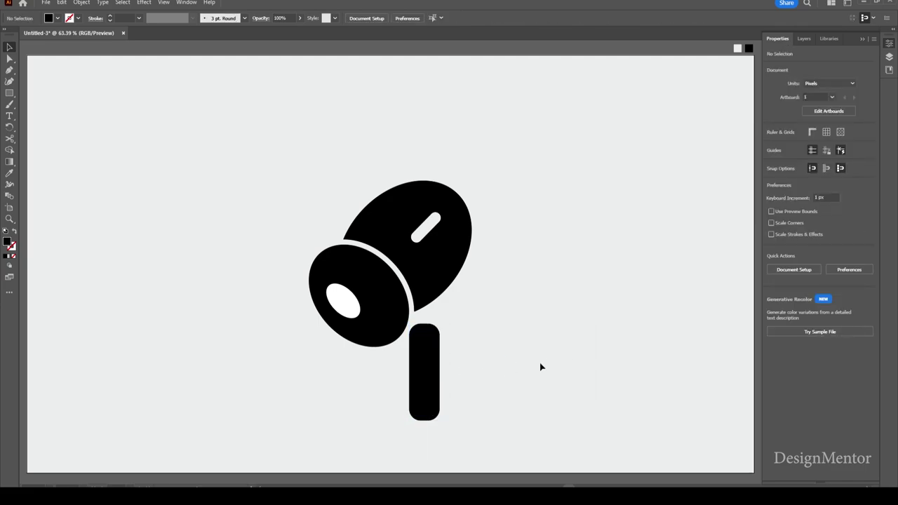
pyautogui.click(426, 382)
pyautogui.click(479, 381)
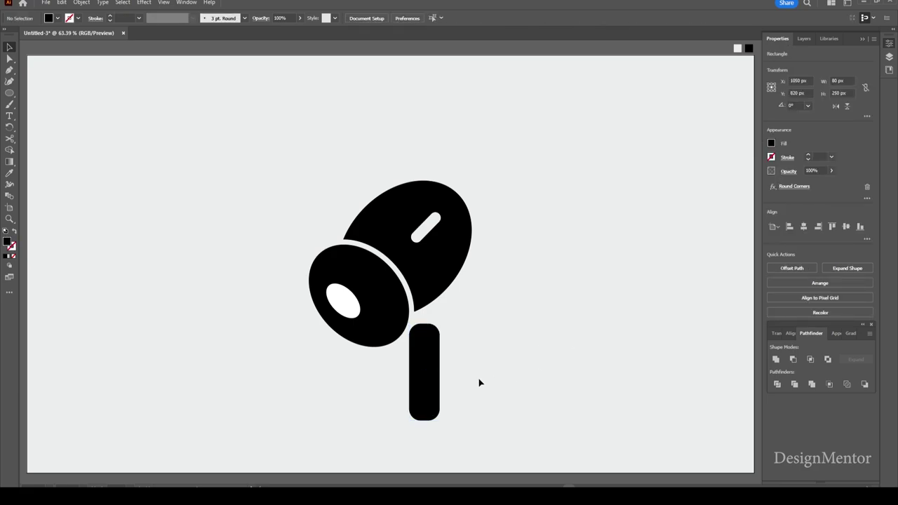
pyautogui.click(427, 367)
pyautogui.click(81, 3)
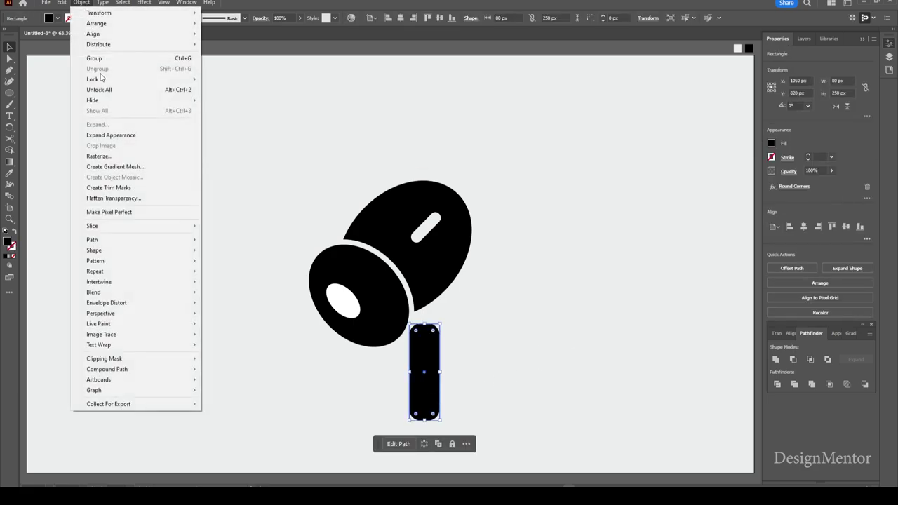
pyautogui.click(109, 135)
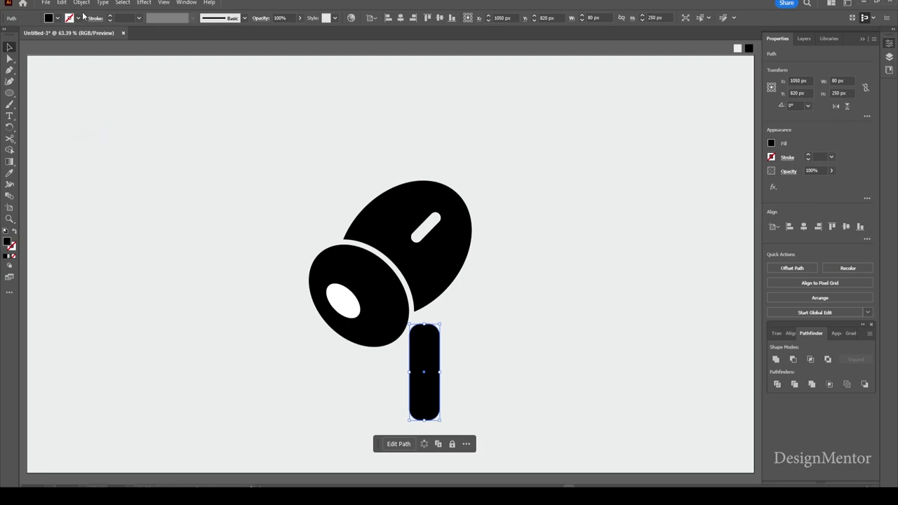
pyautogui.click(82, 3)
pyautogui.click(98, 124)
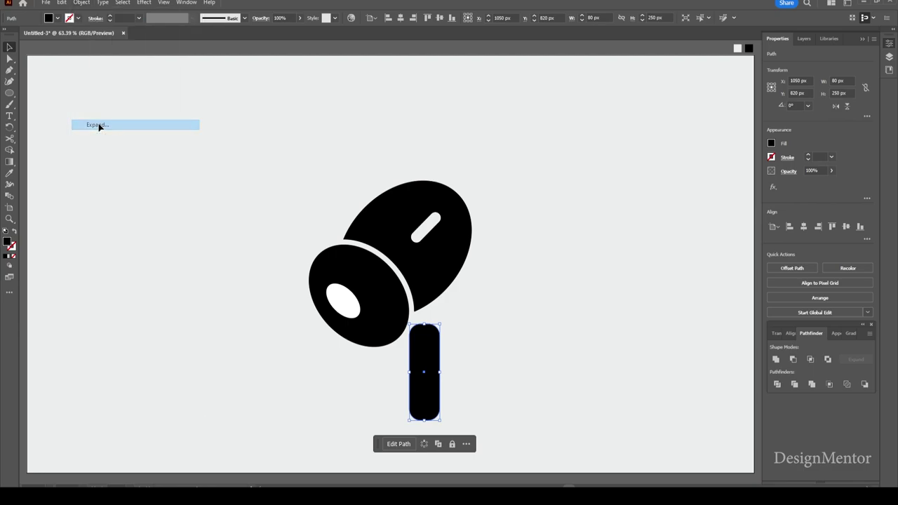
pyautogui.click(374, 121)
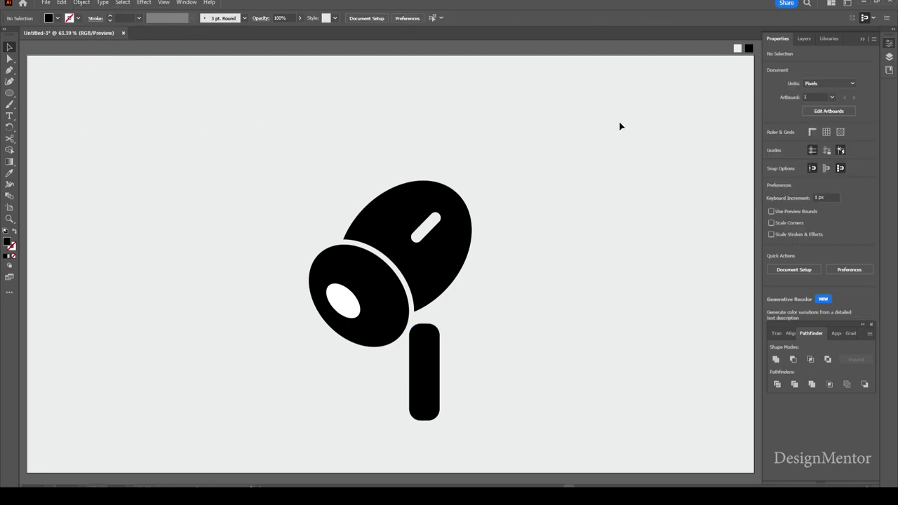
pyautogui.hotkey('shift', 'x')
# - Create an outline-only 300×400 px ellipse
pyautogui.press('l')
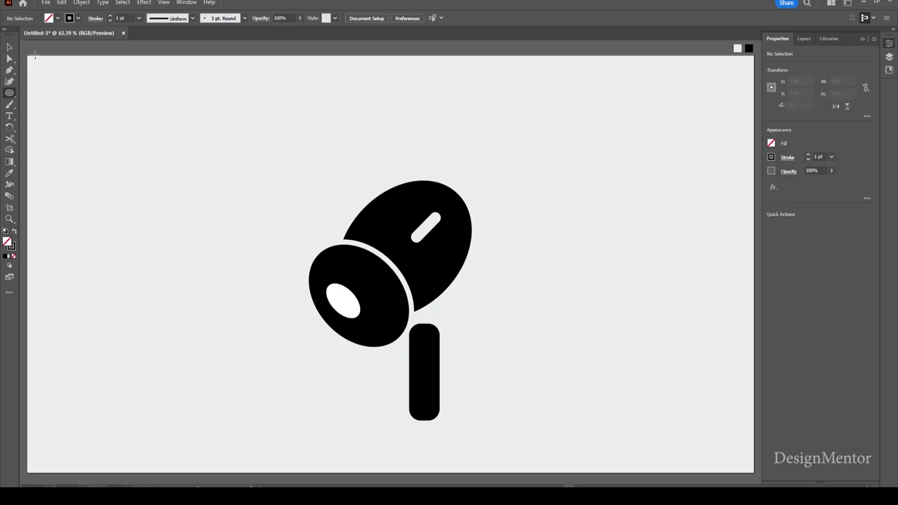
pyautogui.click(10, 47)
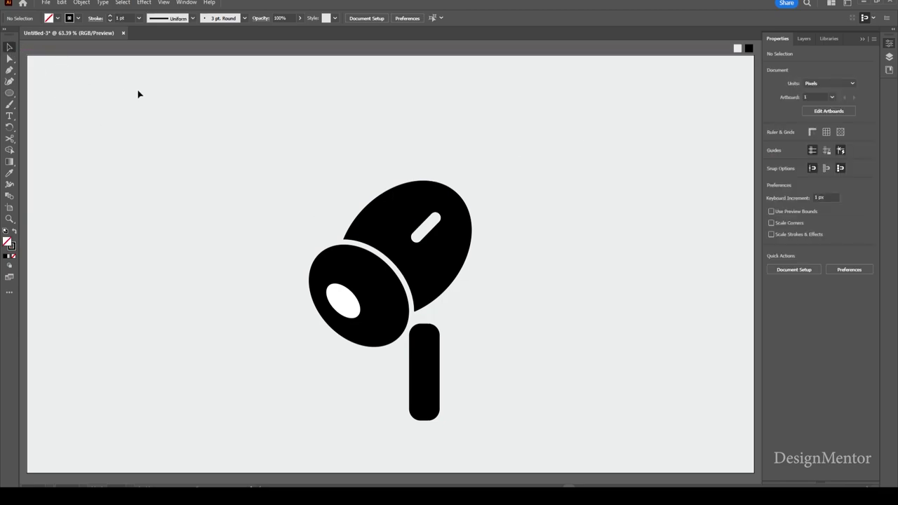
pyautogui.click(10, 93)
pyautogui.click(436, 131)
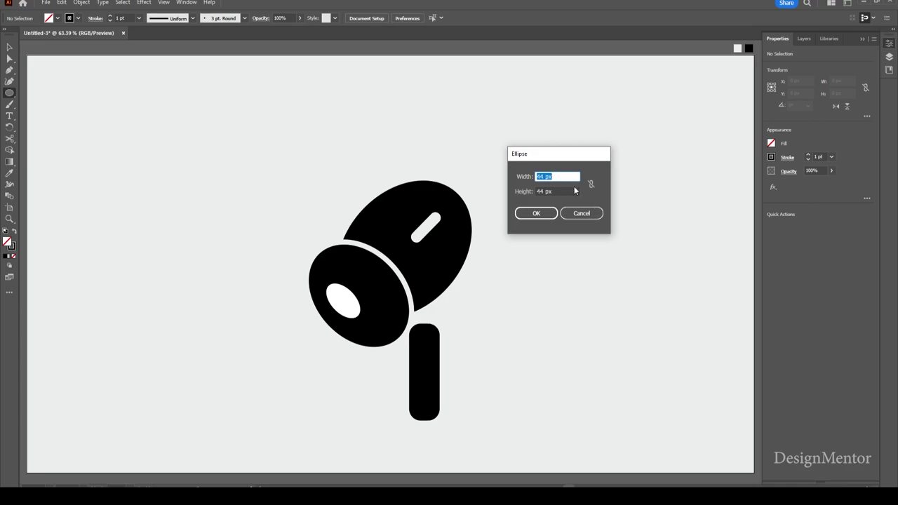
pyautogui.write('300')
pyautogui.press('Tab')
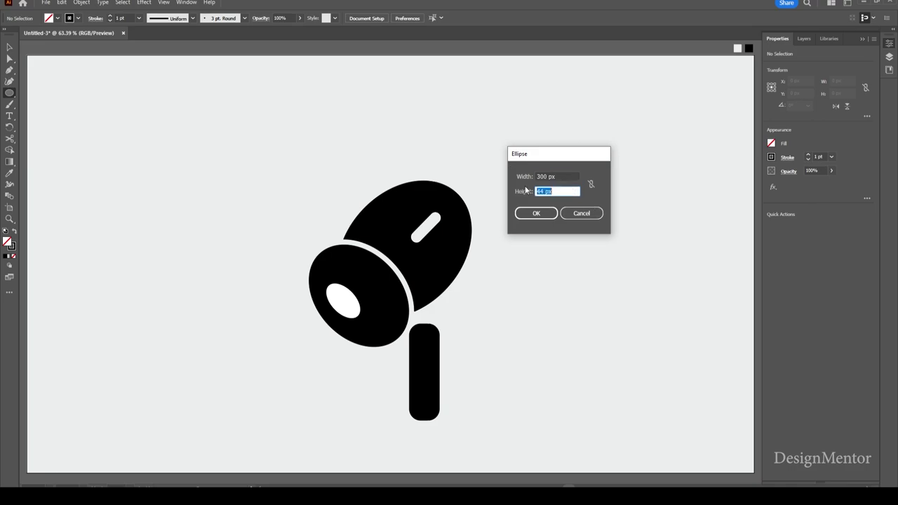
pyautogui.write('400')
pyautogui.press('Return')
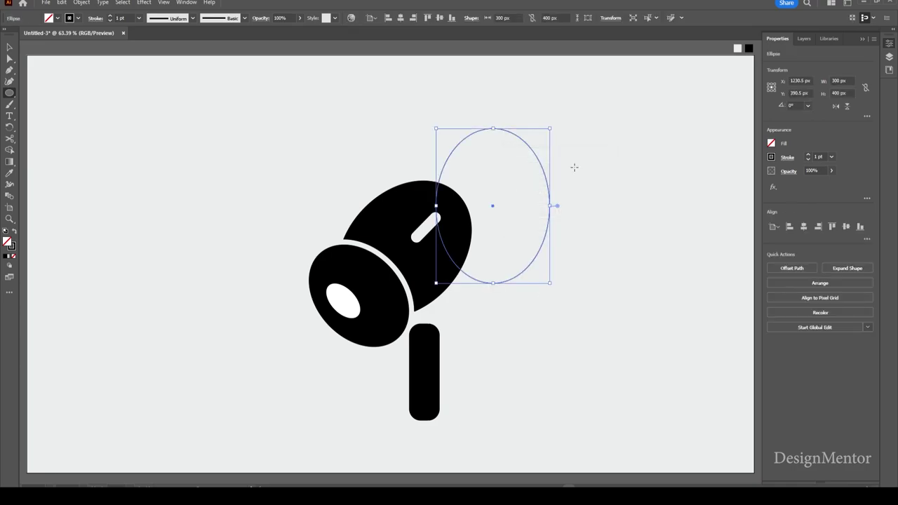
# - Rotate the ellipse 315°, centre it, enlarge it around the earbud body, and select it with the stem
pyautogui.moveTo(555, 125); pyautogui.dragTo(606, 170)
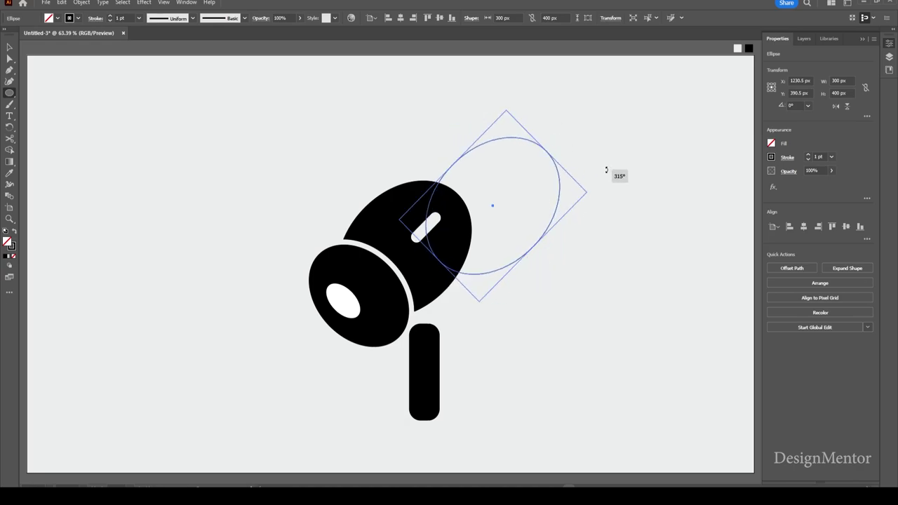
pyautogui.click(804, 226)
pyautogui.click(844, 226)
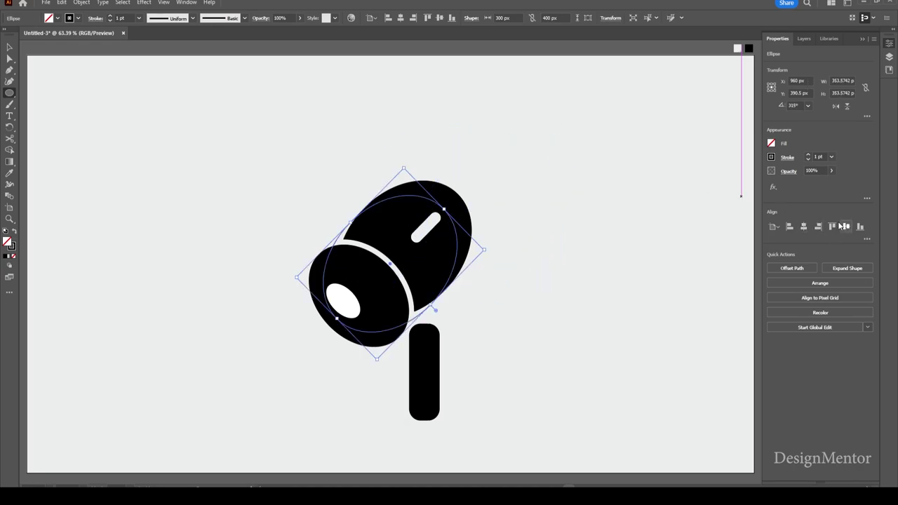
pyautogui.press('v')
pyautogui.click(492, 330)
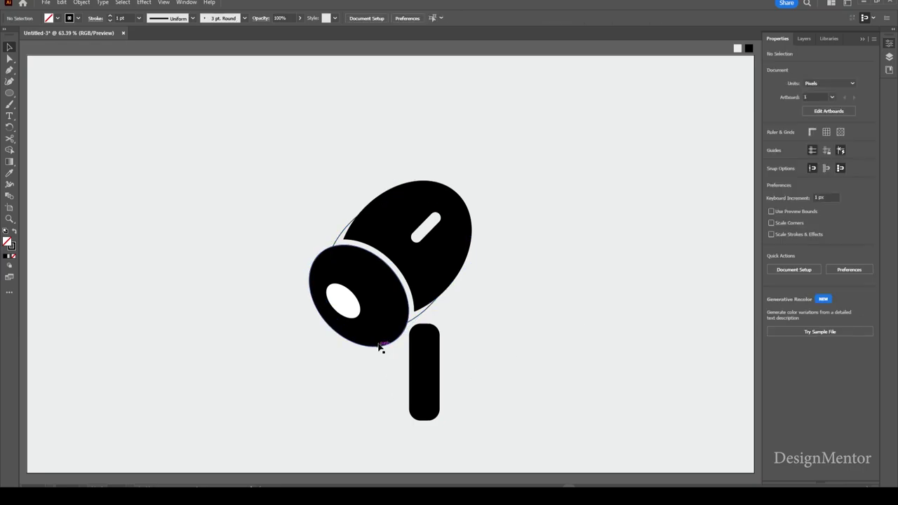
pyautogui.click(339, 240)
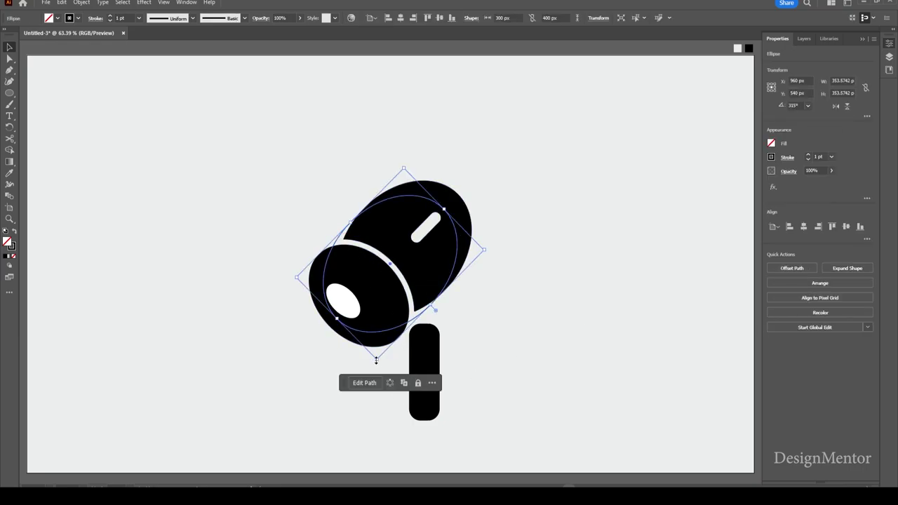
pyautogui.moveTo(376, 359); pyautogui.dragTo(337, 436)
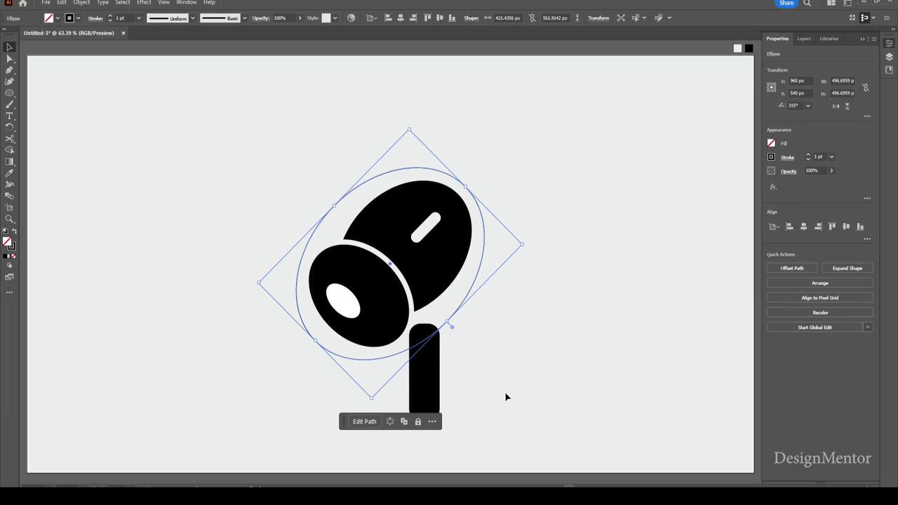
pyautogui.moveTo(514, 383); pyautogui.dragTo(428, 331)
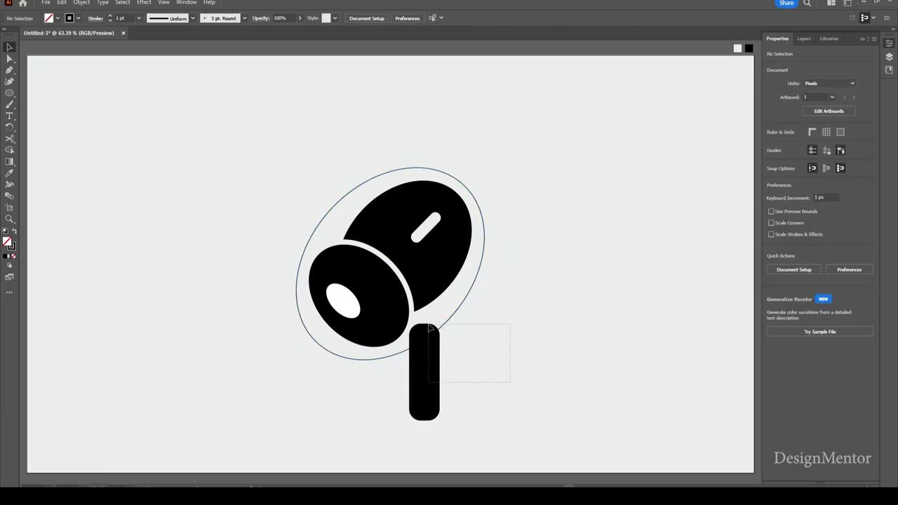
# - Divide the ellipse and stem with Pathfinder's Divide
pyautogui.click(186, 3)
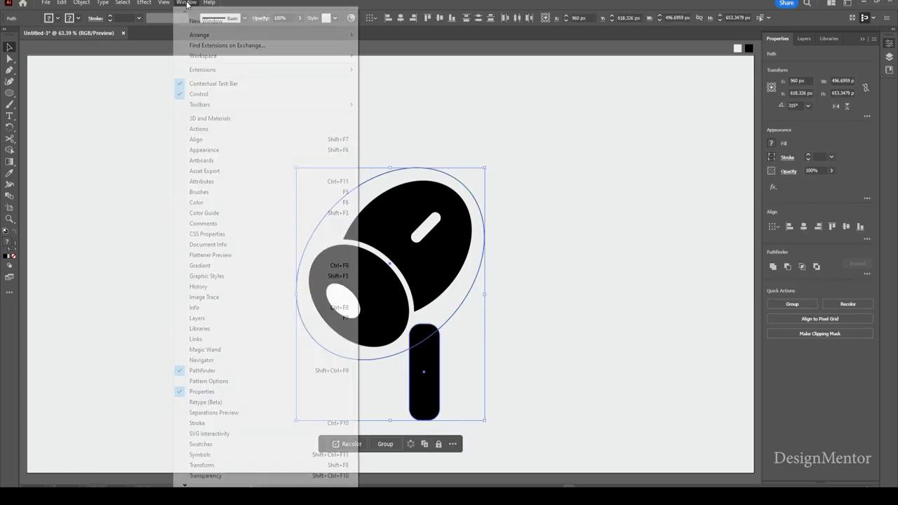
pyautogui.click(221, 151)
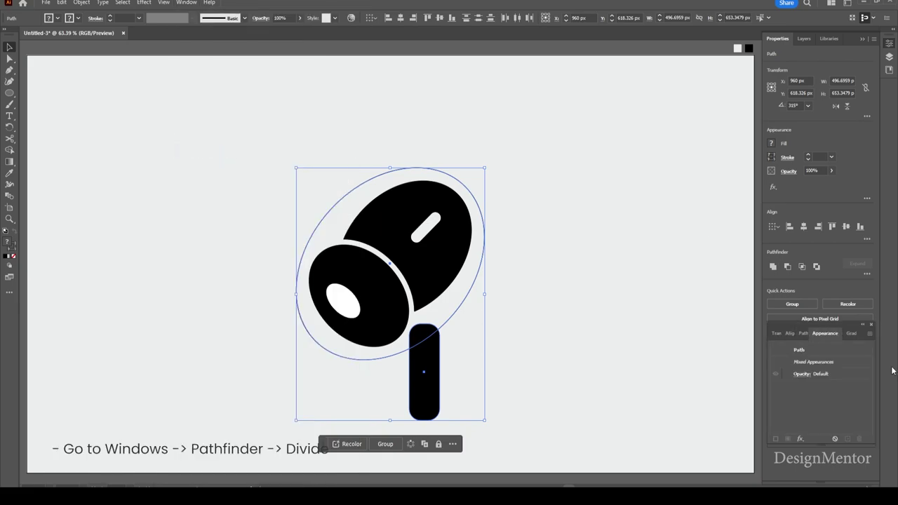
pyautogui.click(804, 334)
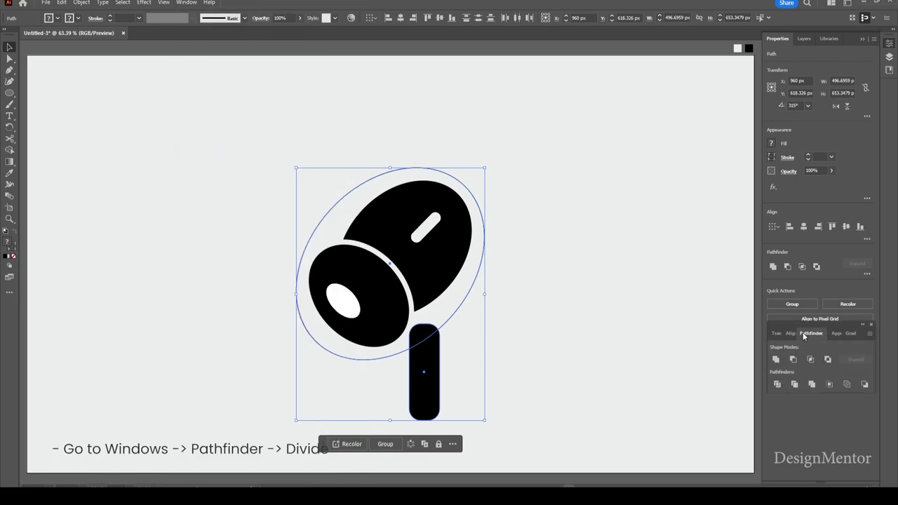
pyautogui.click(777, 384)
# - Ungroup the divided pieces and select the small piece at the stem top
pyautogui.click(607, 346)
pyautogui.moveTo(504, 379); pyautogui.dragTo(422, 329)
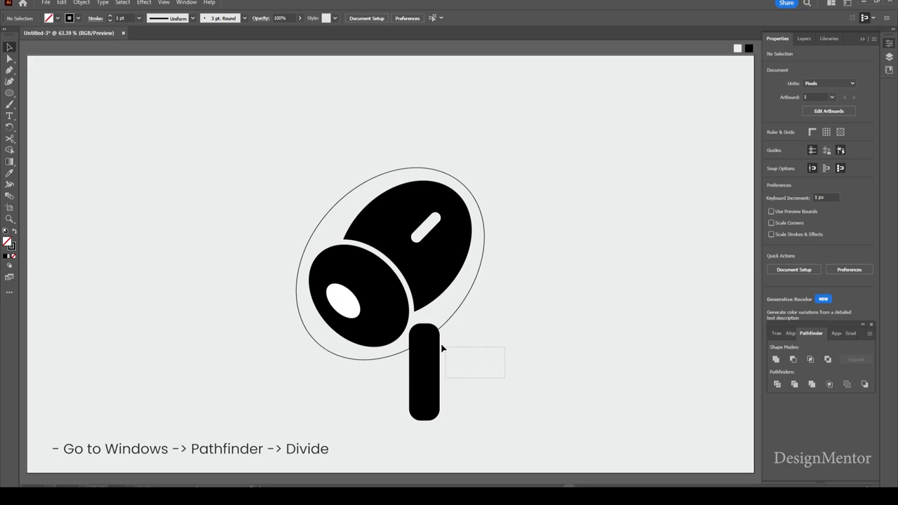
pyautogui.rightClick(423, 330)
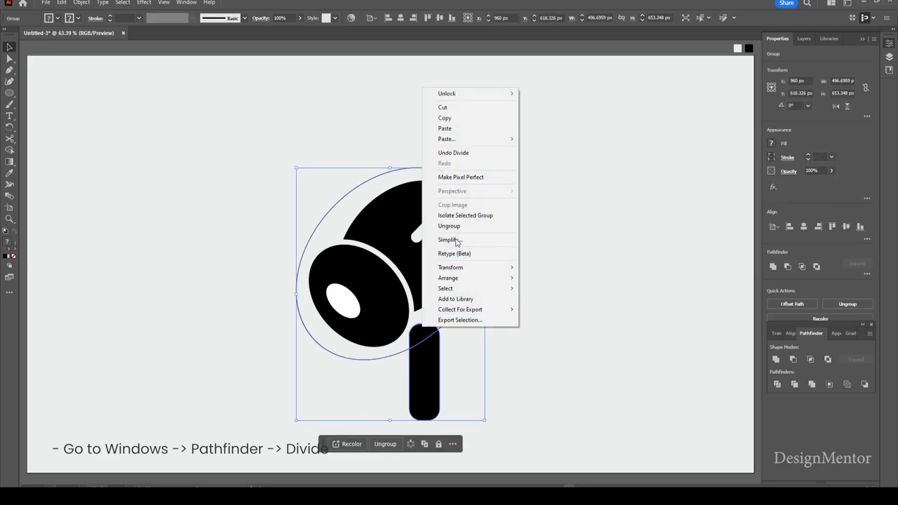
pyautogui.click(455, 227)
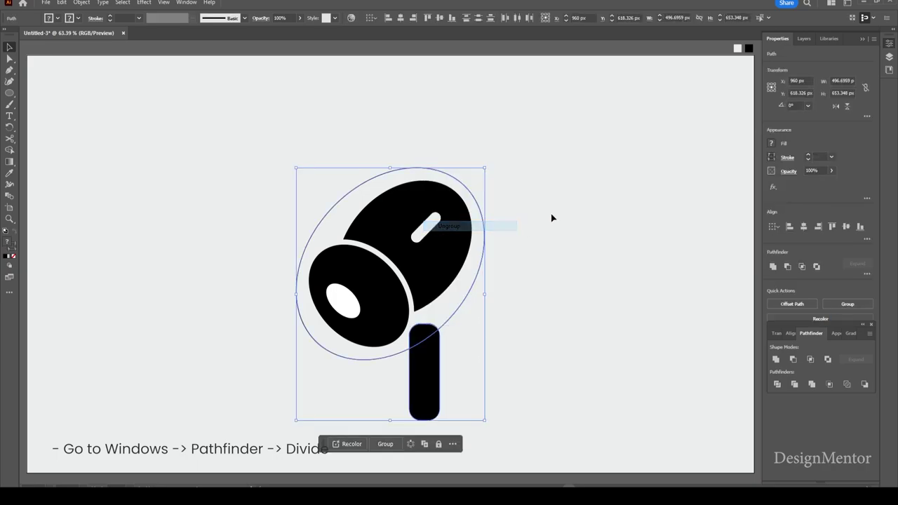
pyautogui.click(422, 332)
# - Delete the small stem-top piece and the large ellipse outline
pyautogui.press('Delete')
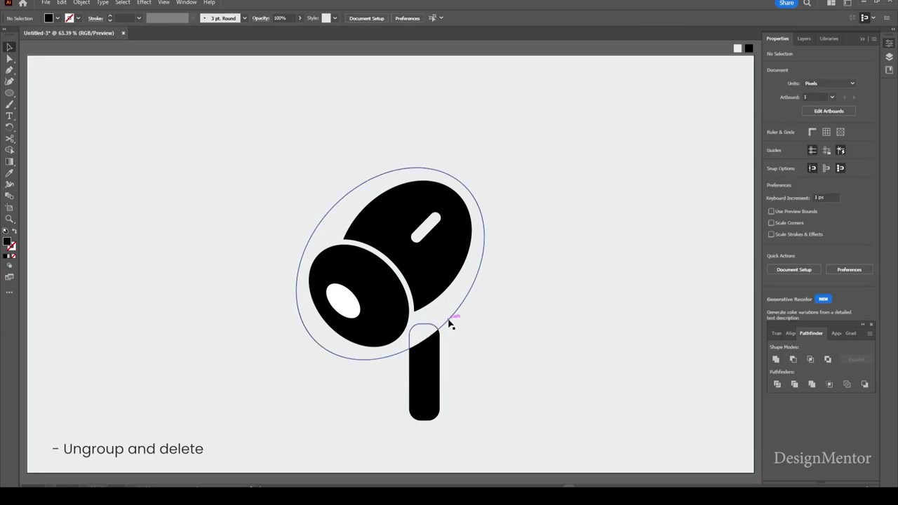
pyautogui.click(448, 319)
pyautogui.press('Delete')
# - Nudge the slanted-top stem up and slightly right, then select all earbud parts
pyautogui.click(431, 372)
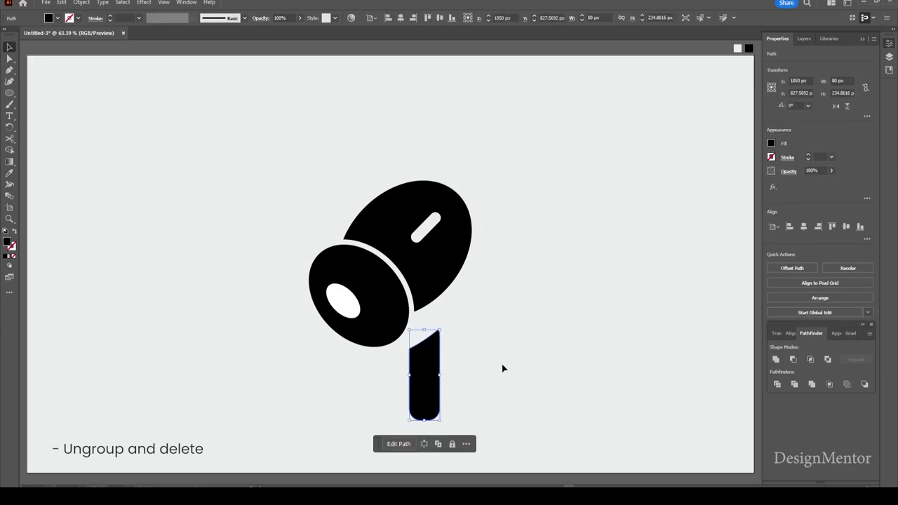
pyautogui.hotkey('shift', 'Up')
pyautogui.hotkey('shift', 'Up')
pyautogui.hotkey('shift', 'Up')
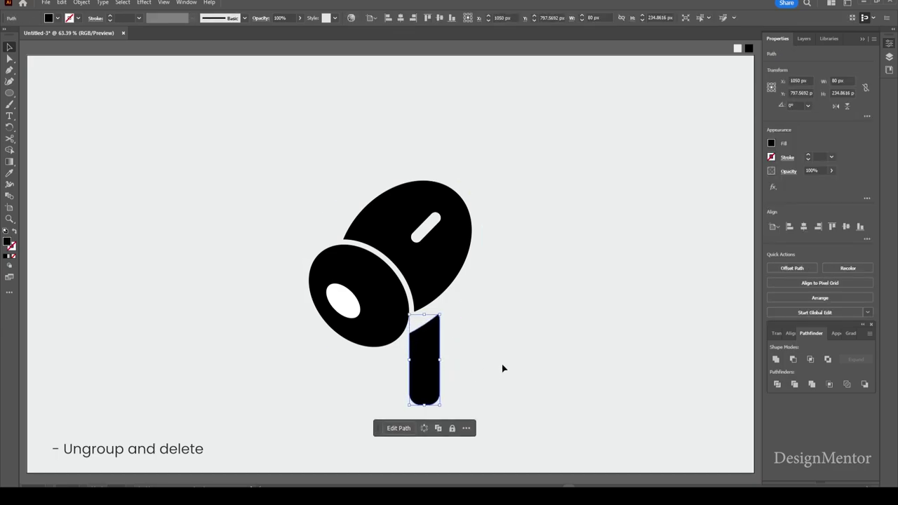
pyautogui.press('Right')
pyautogui.press('Right')
pyautogui.press('Right')
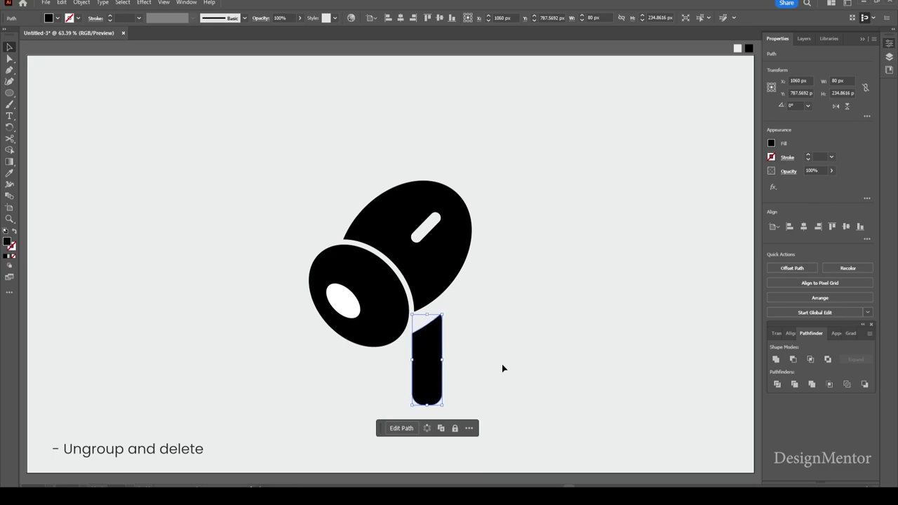
pyautogui.press('Right')
pyautogui.press('Right')
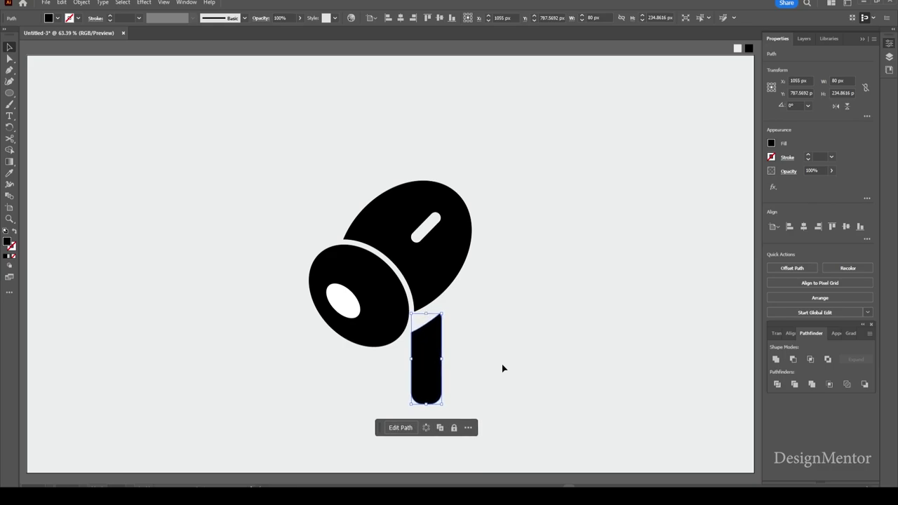
pyautogui.click(502, 369)
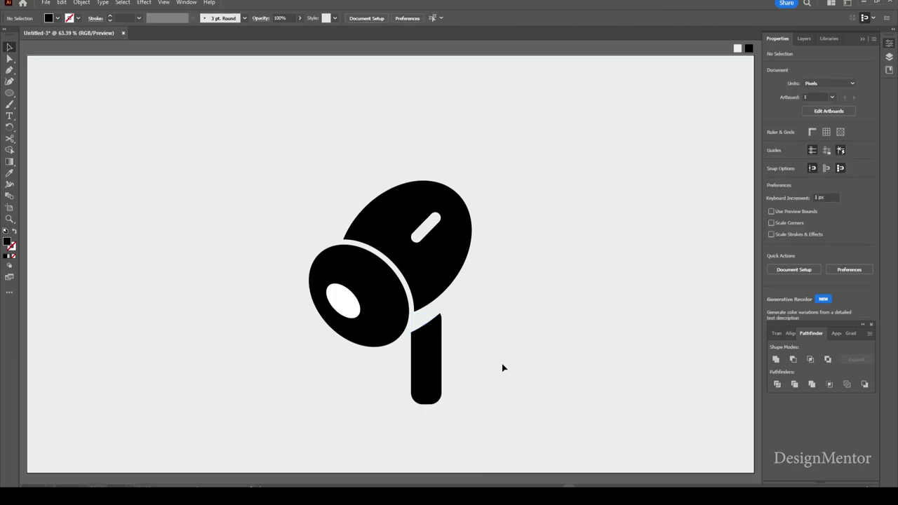
pyautogui.moveTo(261, 147); pyautogui.dragTo(530, 409)
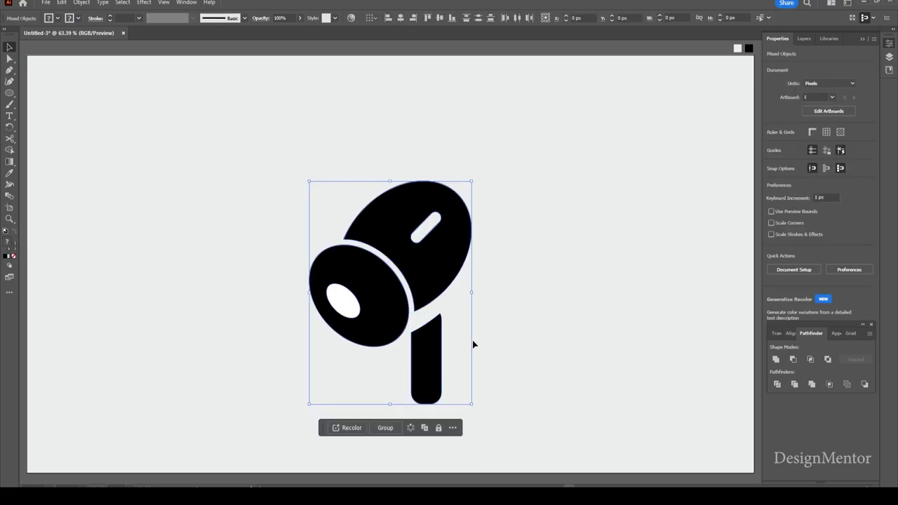
# - Group the head and stem and centre the group vertically on the artboard
pyautogui.rightClick(436, 263)
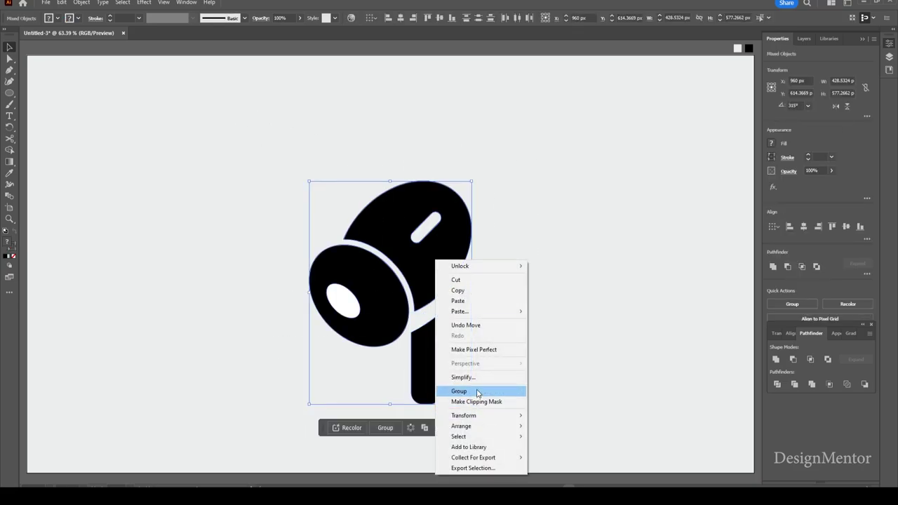
pyautogui.click(478, 391)
pyautogui.click(702, 277)
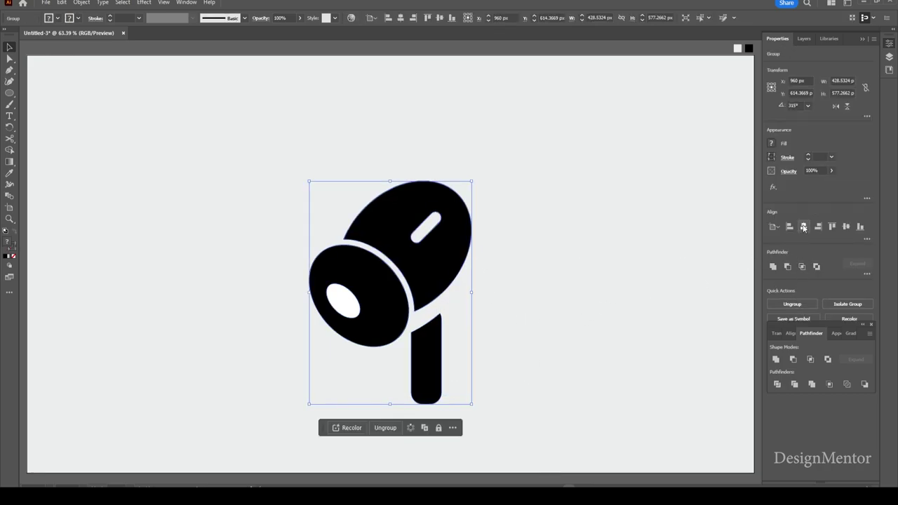
pyautogui.click(846, 227)
# - Shift the earbud group left to X 810 px
pyautogui.click(578, 292)
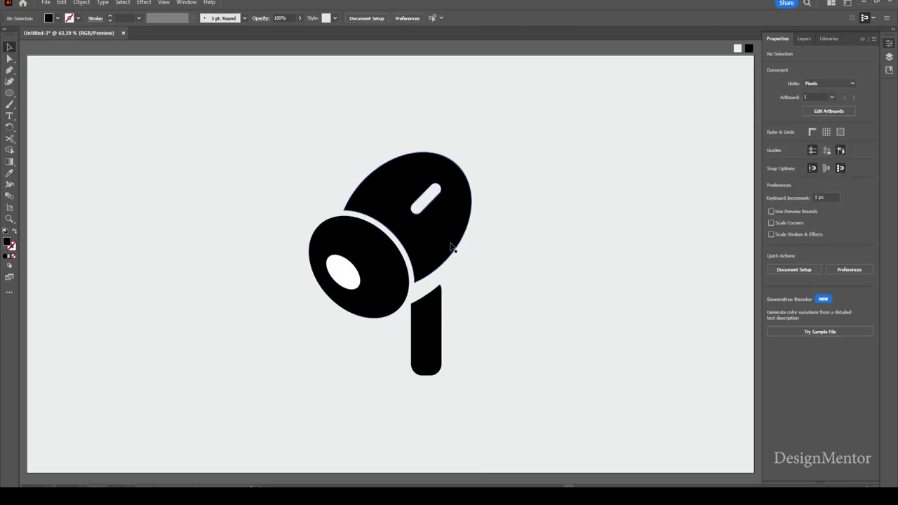
pyautogui.click(453, 247)
pyautogui.hotkey('shift', 'Left')
pyautogui.hotkey('shift', 'Left')
pyautogui.hotkey('shift', 'Left')
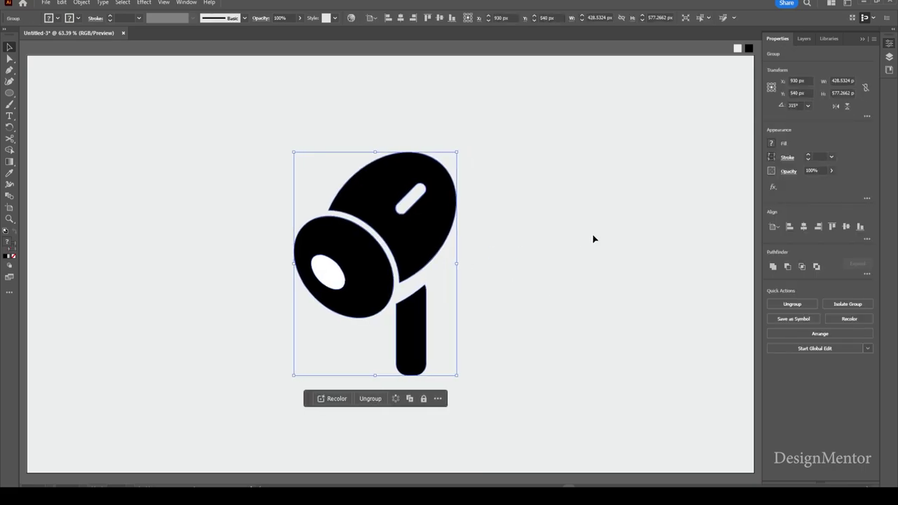
pyautogui.hotkey('shift', 'Left')
pyautogui.hotkey('shift', 'Left')
pyautogui.hotkey('shift', 'Left')
pyautogui.hotkey('shift', 'Left')
pyautogui.hotkey('shift', 'Left')
pyautogui.hotkey('shift', 'Left')
pyautogui.hotkey('shift', 'Left')
pyautogui.hotkey('shift', 'Left')
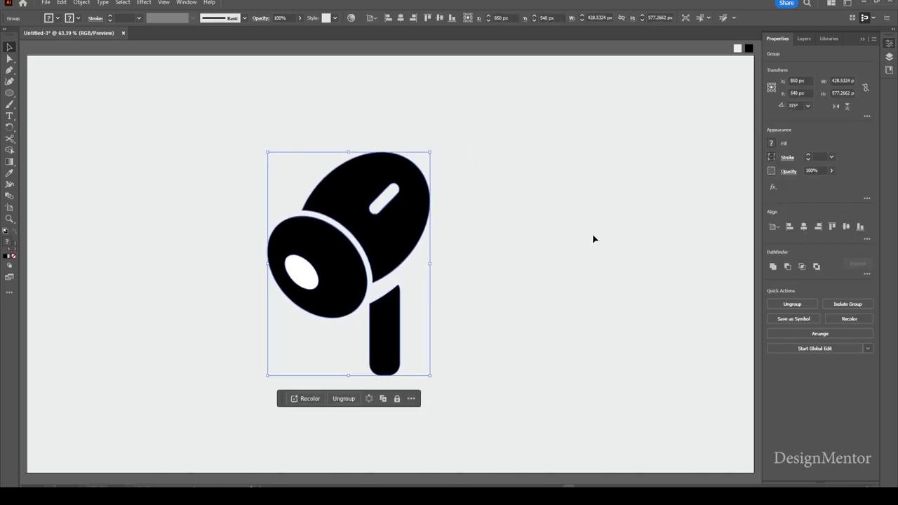
pyautogui.hotkey('shift', 'Left')
pyautogui.hotkey('shift', 'Left')
pyautogui.hotkey('shift', 'Left')
pyautogui.click(593, 239)
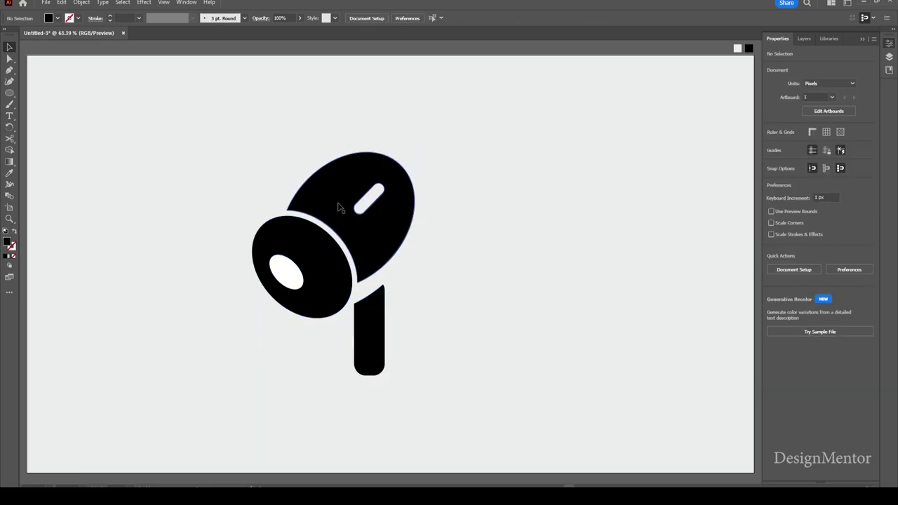
pyautogui.click(341, 193)
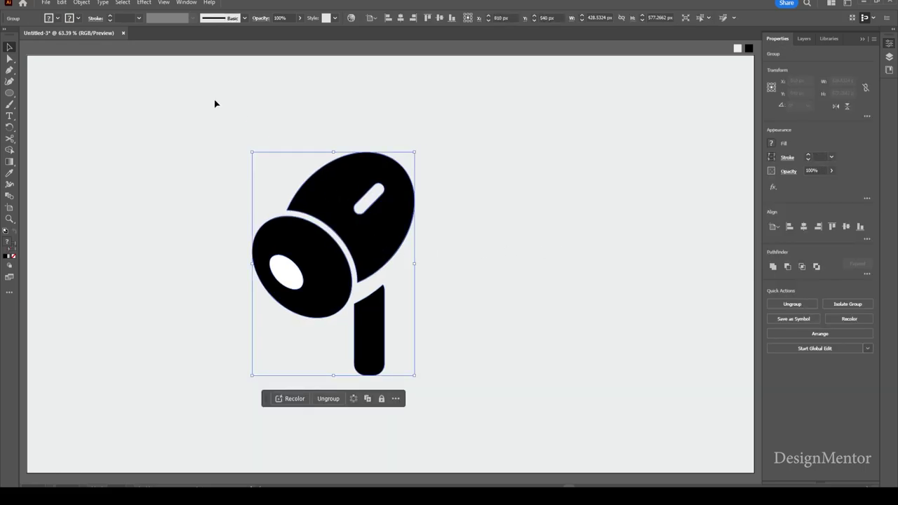
# - Make a mirrored copy of the earbud reflected across the vertical axis
pyautogui.click(145, 2)
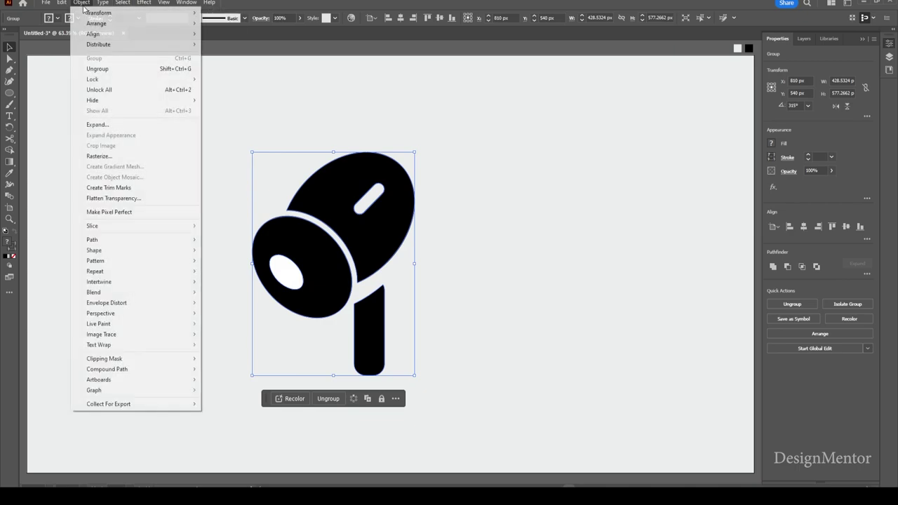
pyautogui.moveTo(99, 12)
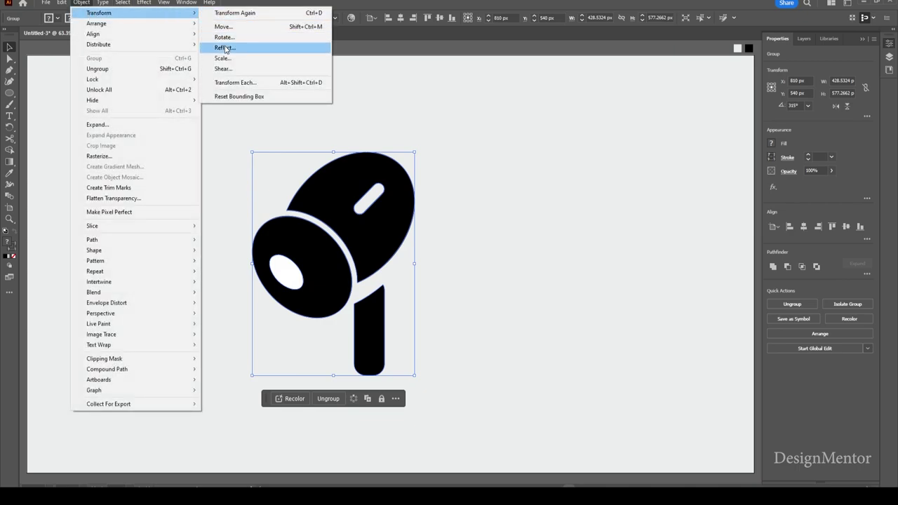
pyautogui.click(224, 47)
pyautogui.click(400, 309)
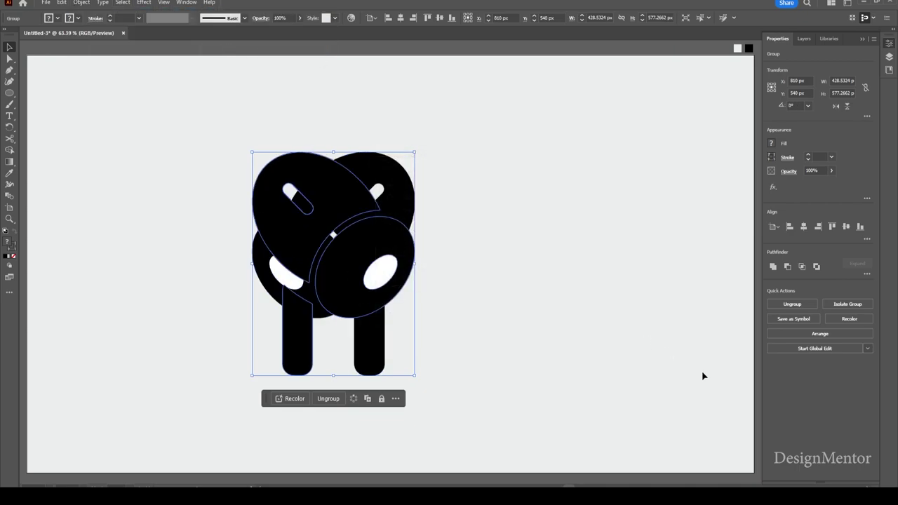
# - Move the mirrored copy right to X 1340 px so the earbuds face each other
pyautogui.hotkey('shift', 'Right')
pyautogui.hotkey('shift', 'Right')
pyautogui.hotkey('shift', 'Right')
pyautogui.hotkey('shift', 'Right')
pyautogui.hotkey('shift', 'Right')
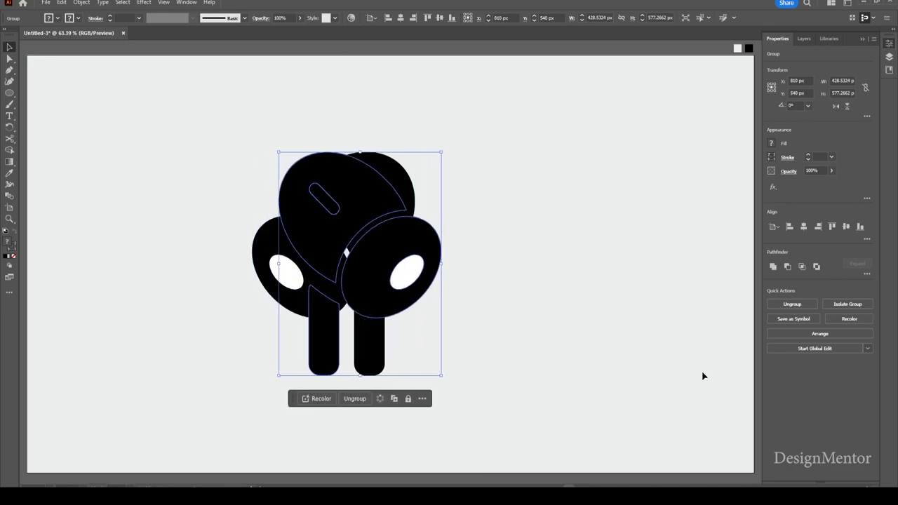
pyautogui.hotkey('shift', 'Right')
pyautogui.hotkey('shift', 'Right')
pyautogui.hotkey('shift', 'Right')
pyautogui.hotkey('shift', 'Right')
pyautogui.hotkey('shift', 'Right')
pyautogui.hotkey('shift', 'Right')
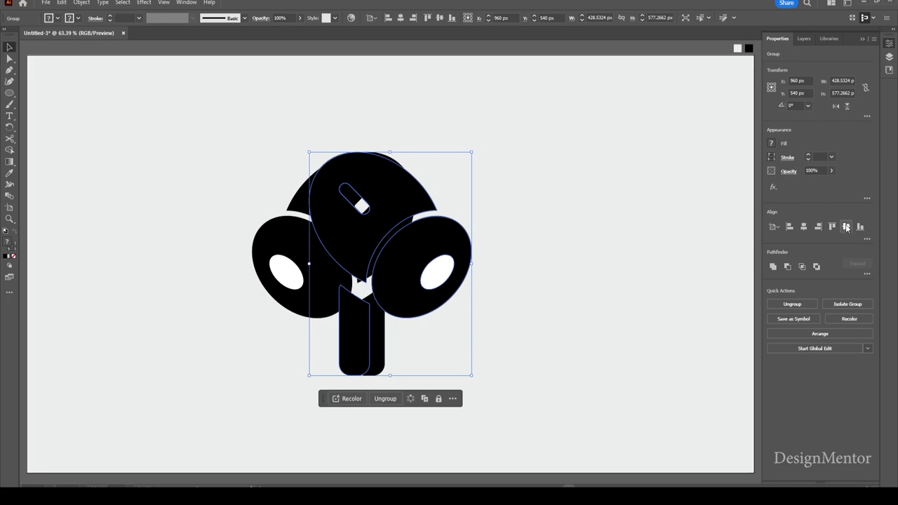
pyautogui.hotkey('shift', 'Right')
pyautogui.hotkey('shift', 'Right')
pyautogui.hotkey('shift', 'Right')
pyautogui.hotkey('shift', 'Right')
pyautogui.hotkey('shift', 'Right')
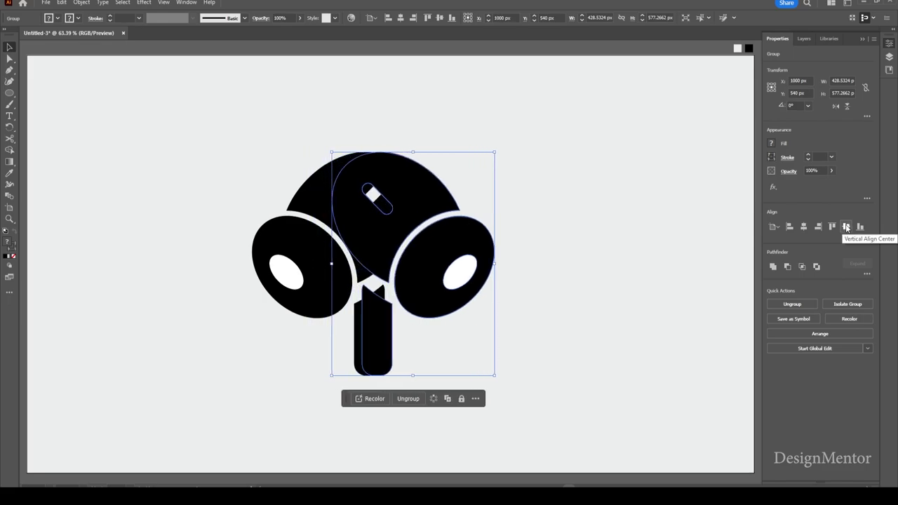
pyautogui.hotkey('shift', 'Right')
pyautogui.hotkey('shift', 'Right')
pyautogui.hotkey('shift', 'Right')
pyautogui.hotkey('shift', 'Right')
pyautogui.hotkey('shift', 'Right')
pyautogui.hotkey('shift', 'Right')
pyautogui.hotkey('shift', 'Right')
pyautogui.hotkey('shift', 'Right')
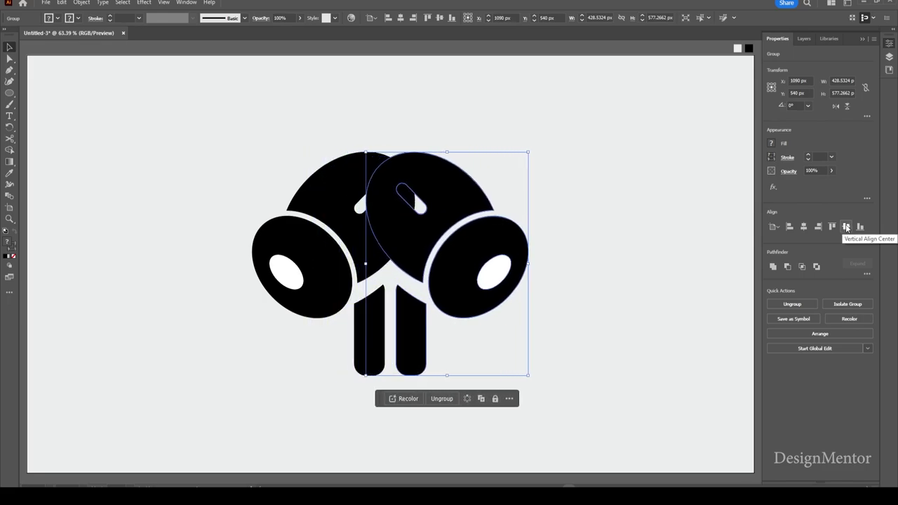
pyautogui.hotkey('shift', 'Right')
pyautogui.hotkey('shift', 'Right')
pyautogui.hotkey('shift', 'Right')
pyautogui.hotkey('shift', 'Right')
pyautogui.hotkey('shift', 'Right')
pyautogui.hotkey('shift', 'Right')
pyautogui.hotkey('shift', 'Right')
pyautogui.hotkey('shift', 'Right')
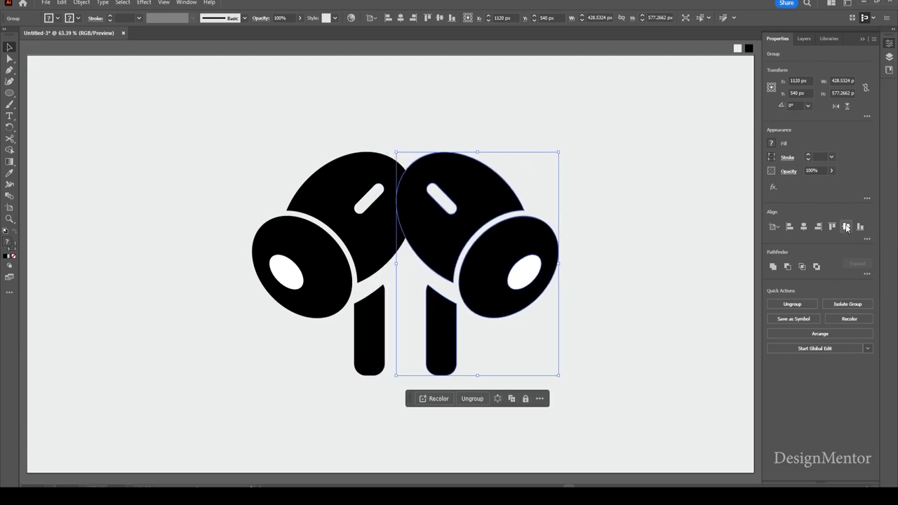
pyautogui.hotkey('shift', 'Right')
pyautogui.hotkey('shift', 'Right')
pyautogui.hotkey('shift', 'Right')
pyautogui.hotkey('shift', 'Right')
pyautogui.hotkey('shift', 'Right')
pyautogui.hotkey('shift', 'Right')
pyautogui.hotkey('shift', 'Right')
pyautogui.hotkey('shift', 'Right')
pyautogui.hotkey('shift', 'Right')
pyautogui.hotkey('shift', 'Right')
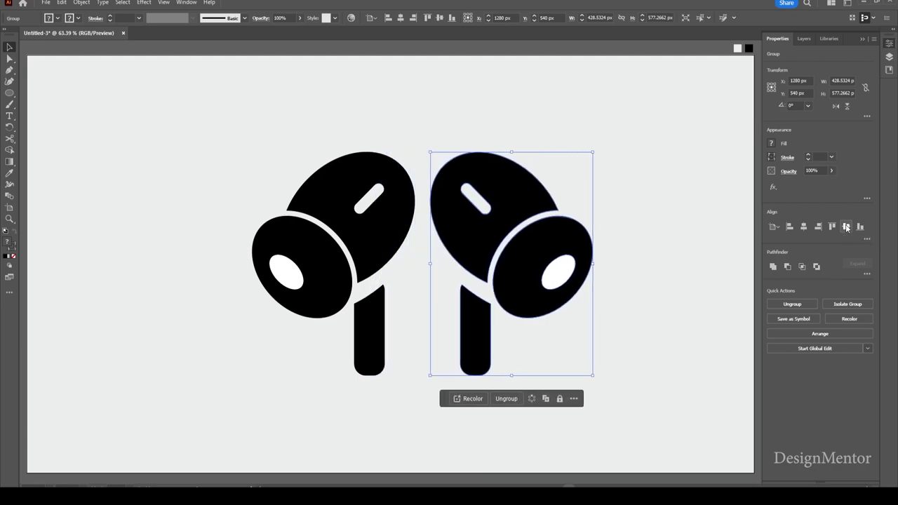
pyautogui.hotkey('shift', 'Right')
pyautogui.hotkey('shift', 'Right')
pyautogui.hotkey('shift', 'Right')
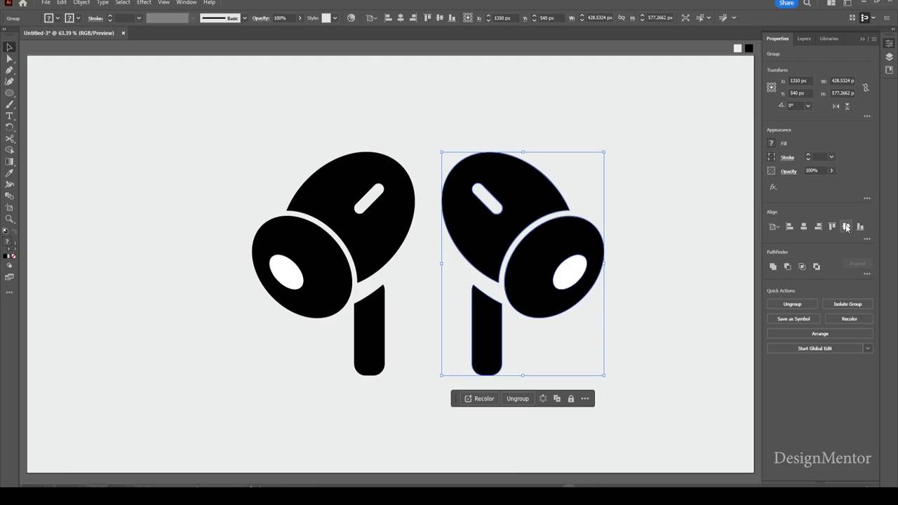
pyautogui.hotkey('shift', 'Right')
pyautogui.hotkey('shift', 'Right')
pyautogui.hotkey('shift', 'Right')
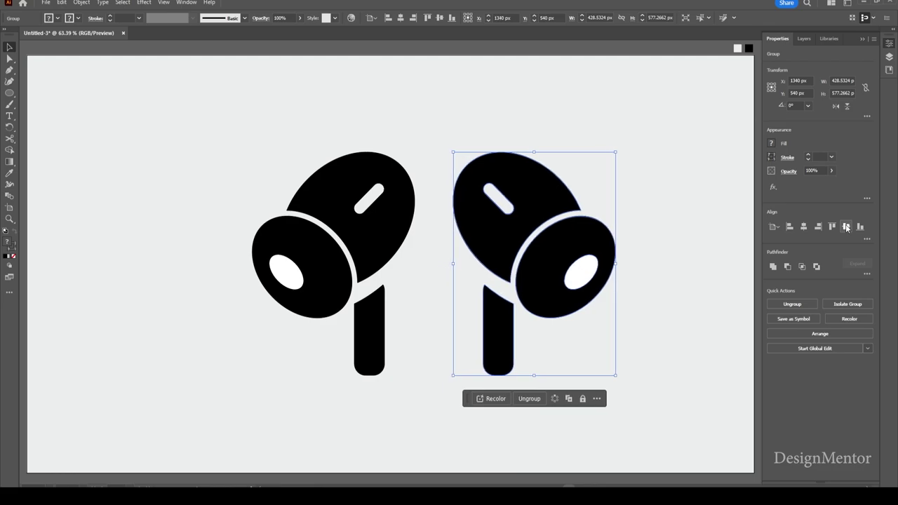
pyautogui.hotkey('shift', 'Left')
pyautogui.hotkey('shift', 'Right')
# - Group both earbuds and centre the pair horizontally at X 960 px
pyautogui.click(723, 337)
pyautogui.moveTo(170, 120); pyautogui.dragTo(672, 404)
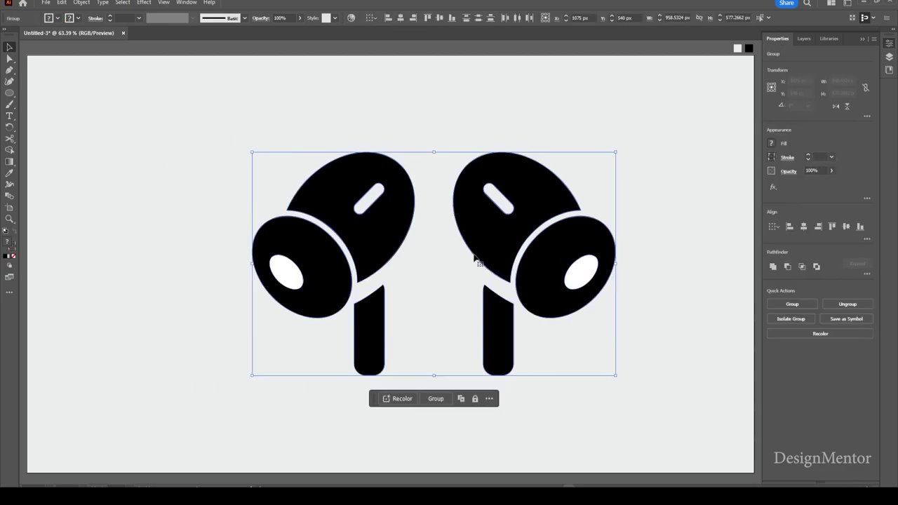
pyautogui.rightClick(478, 232)
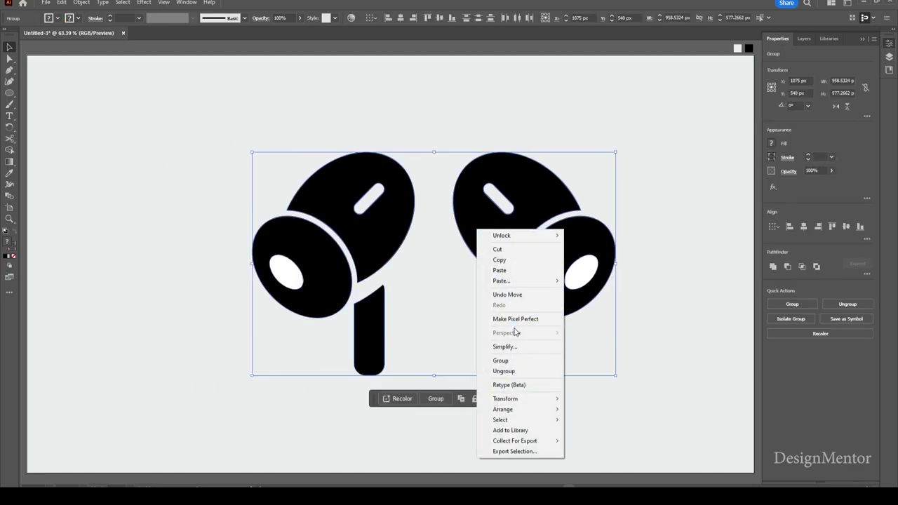
pyautogui.click(516, 360)
pyautogui.click(804, 228)
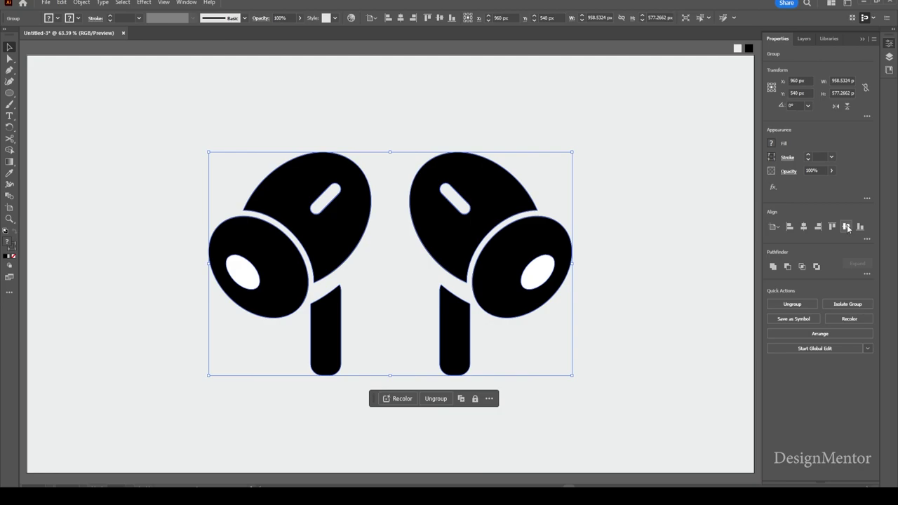
pyautogui.click(647, 305)
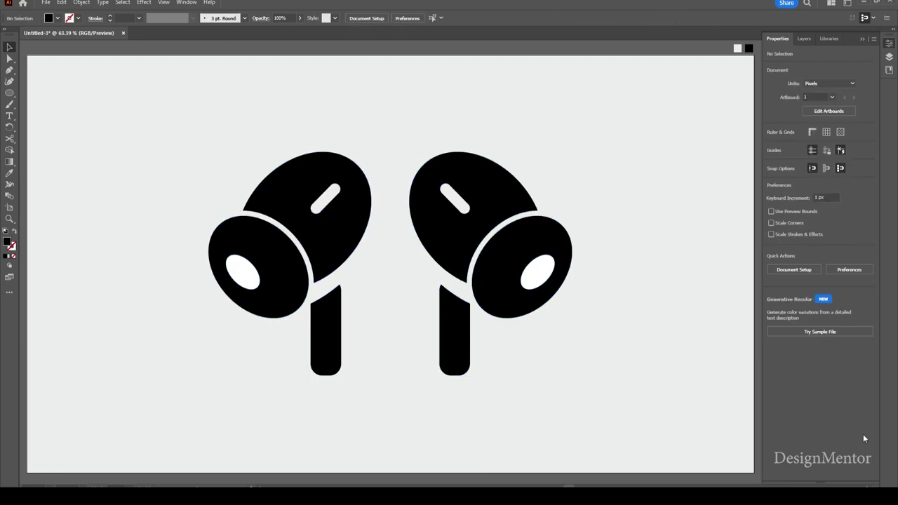